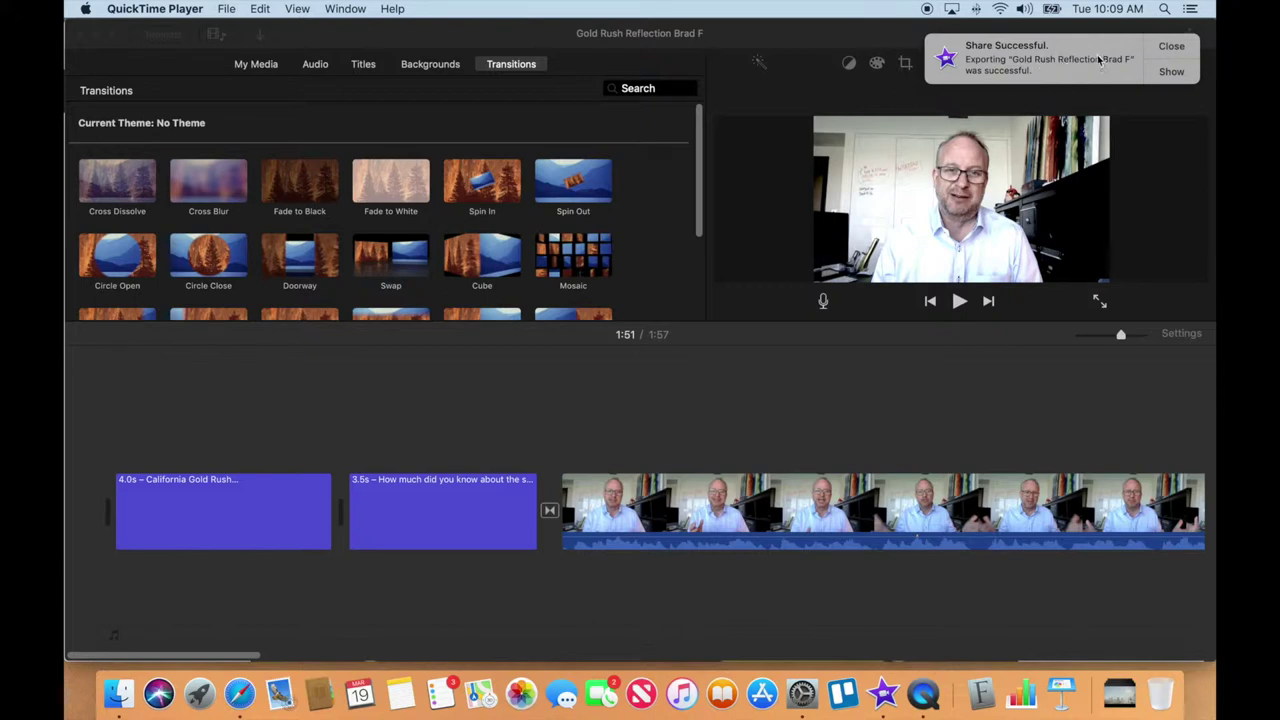
Dismiss iMovie's Share Successful notice and bring Safari to the front
click(1172, 47)
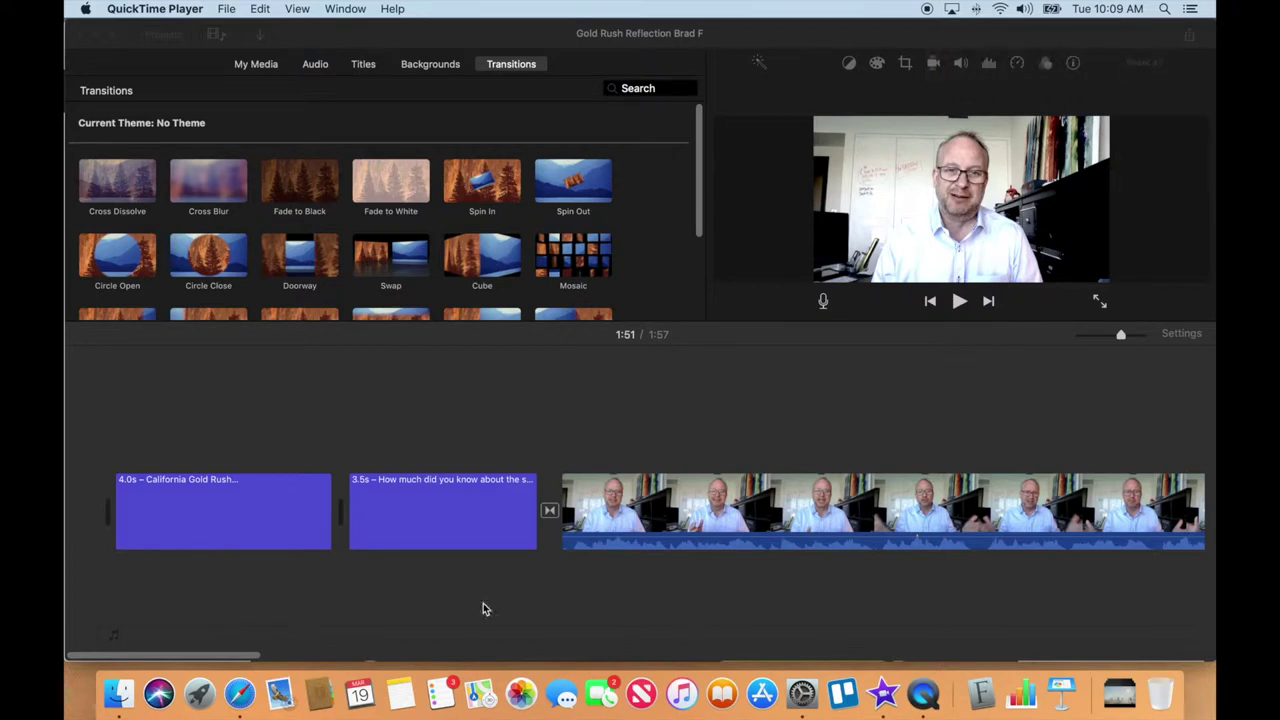
click(240, 695)
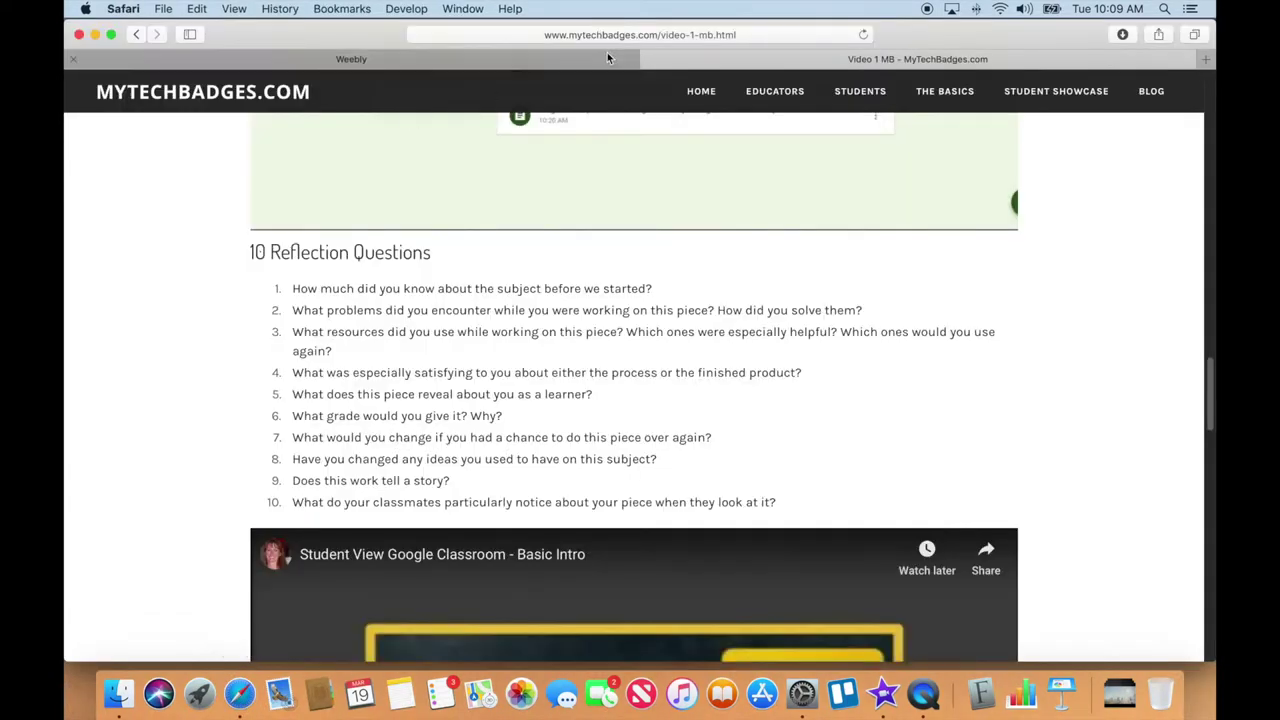
mouse_move(351, 59)
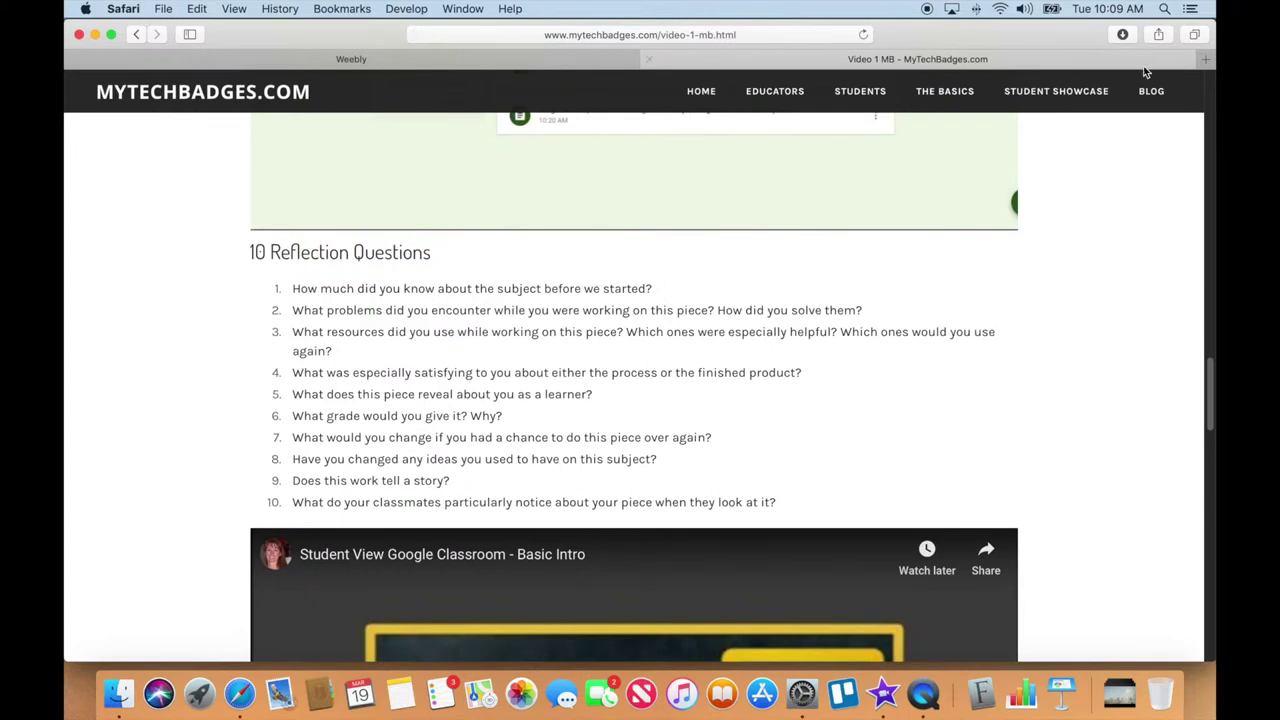
Load google.com in a new Safari tab
click(1205, 59)
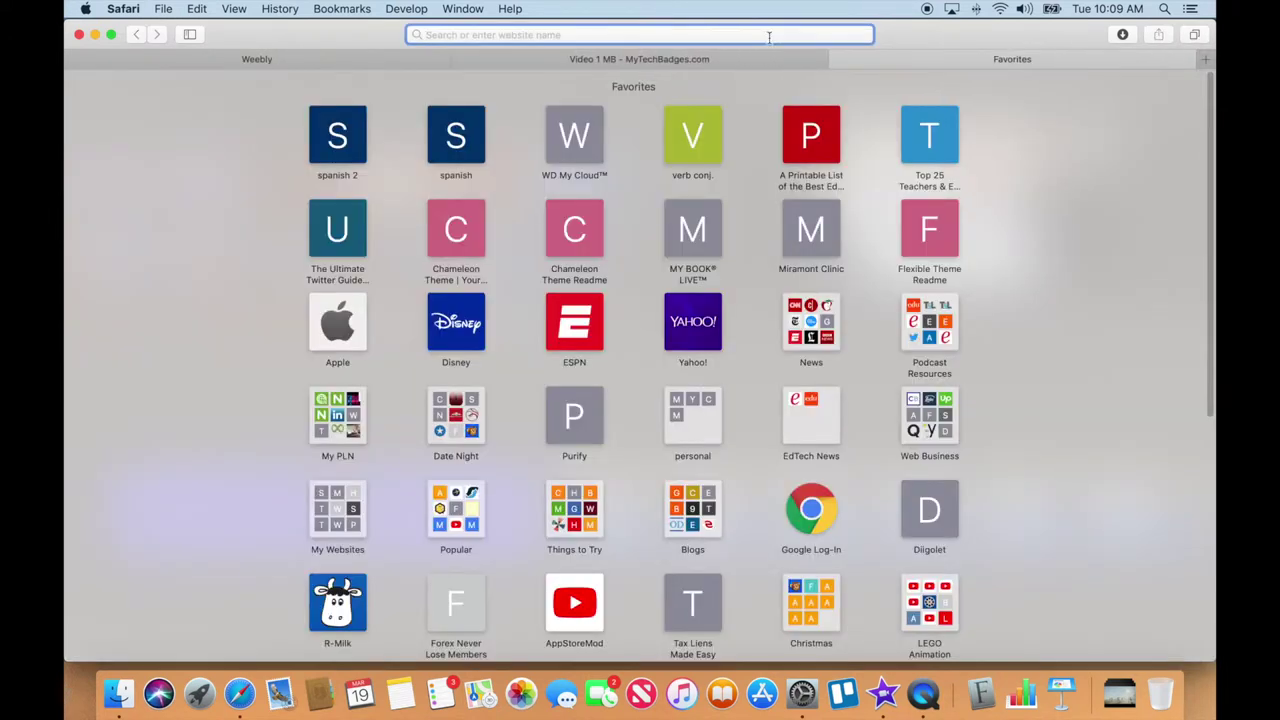
text(google.com)
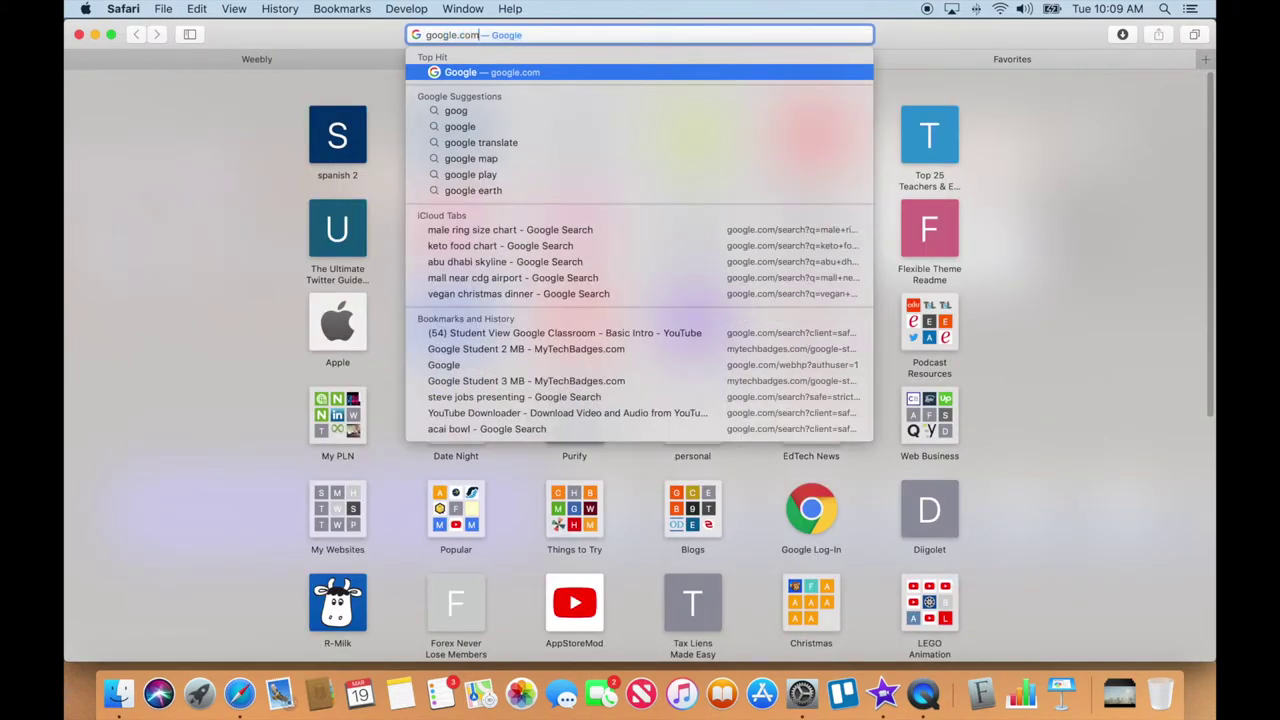
key(Return)
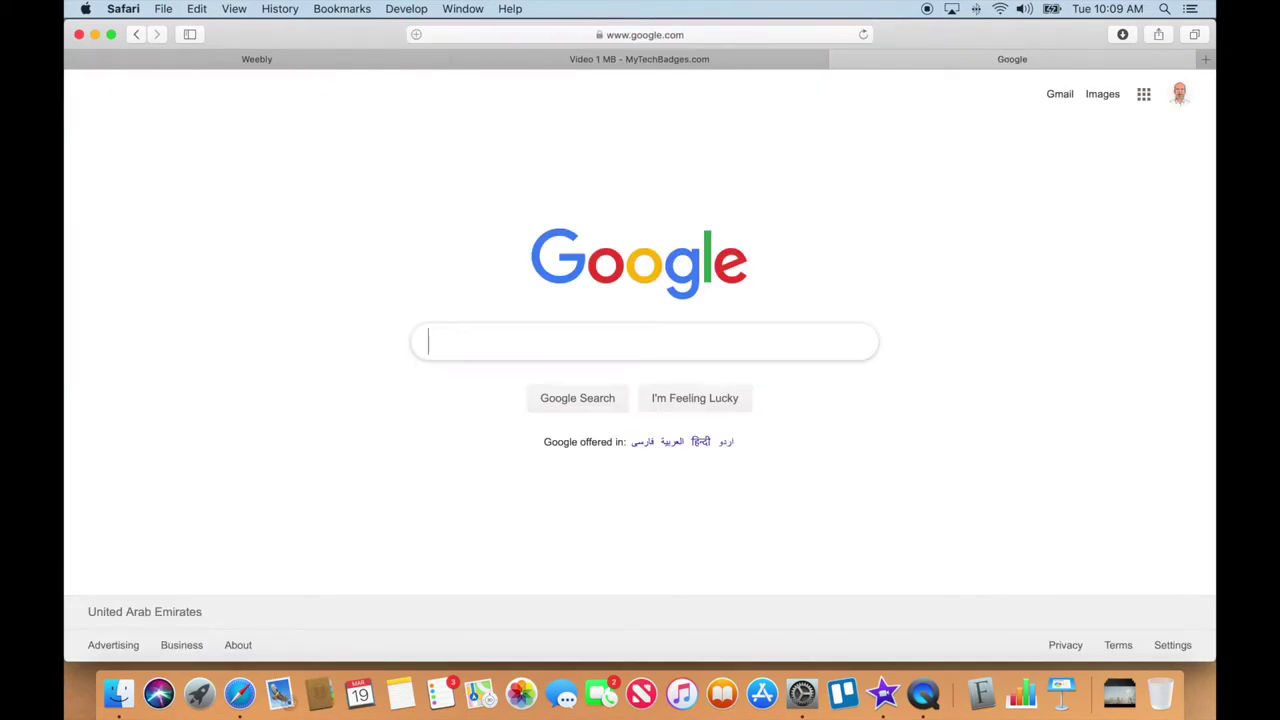
Sign out of the current Google account and sign in with the school account using the saved password
click(1178, 97)
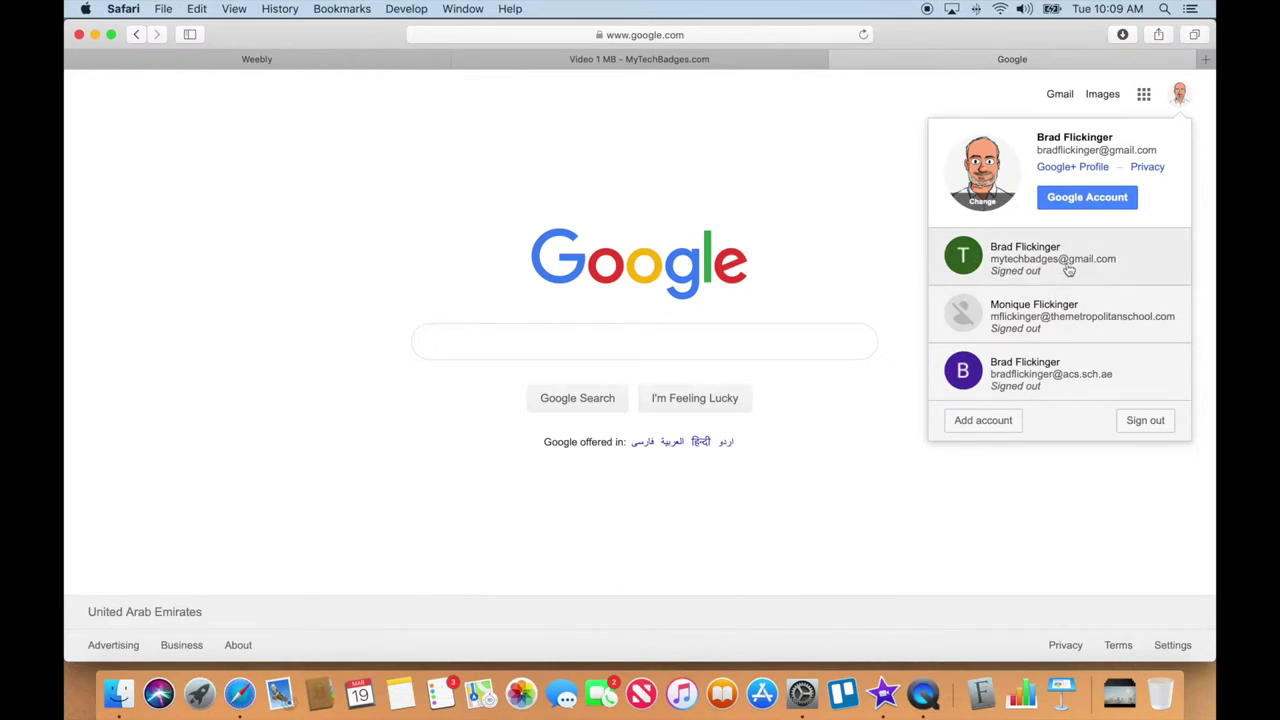
click(1151, 420)
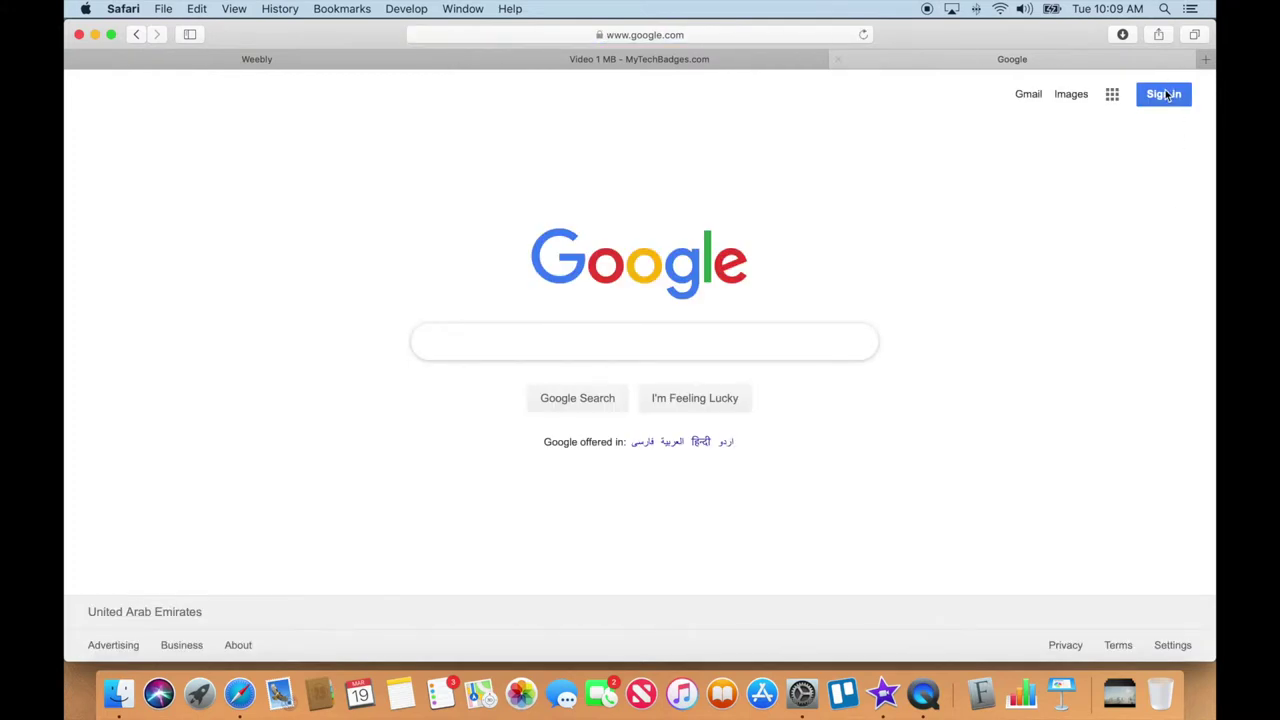
click(1165, 95)
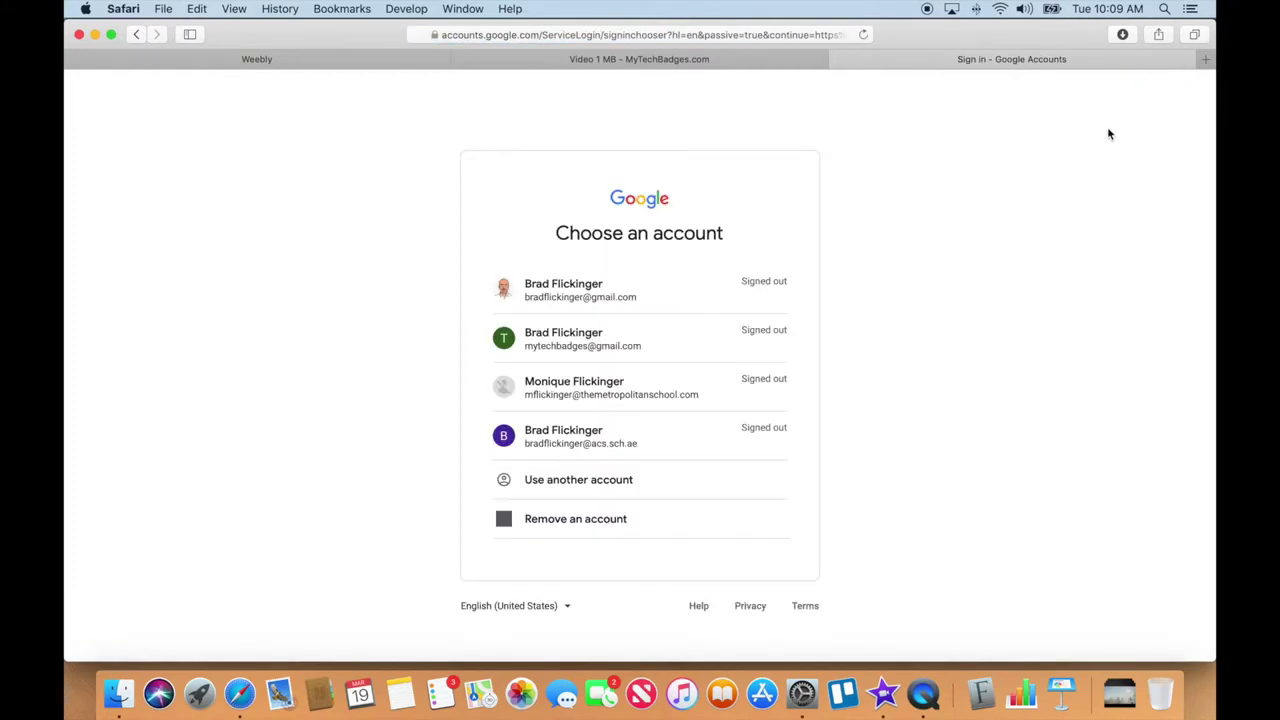
click(665, 430)
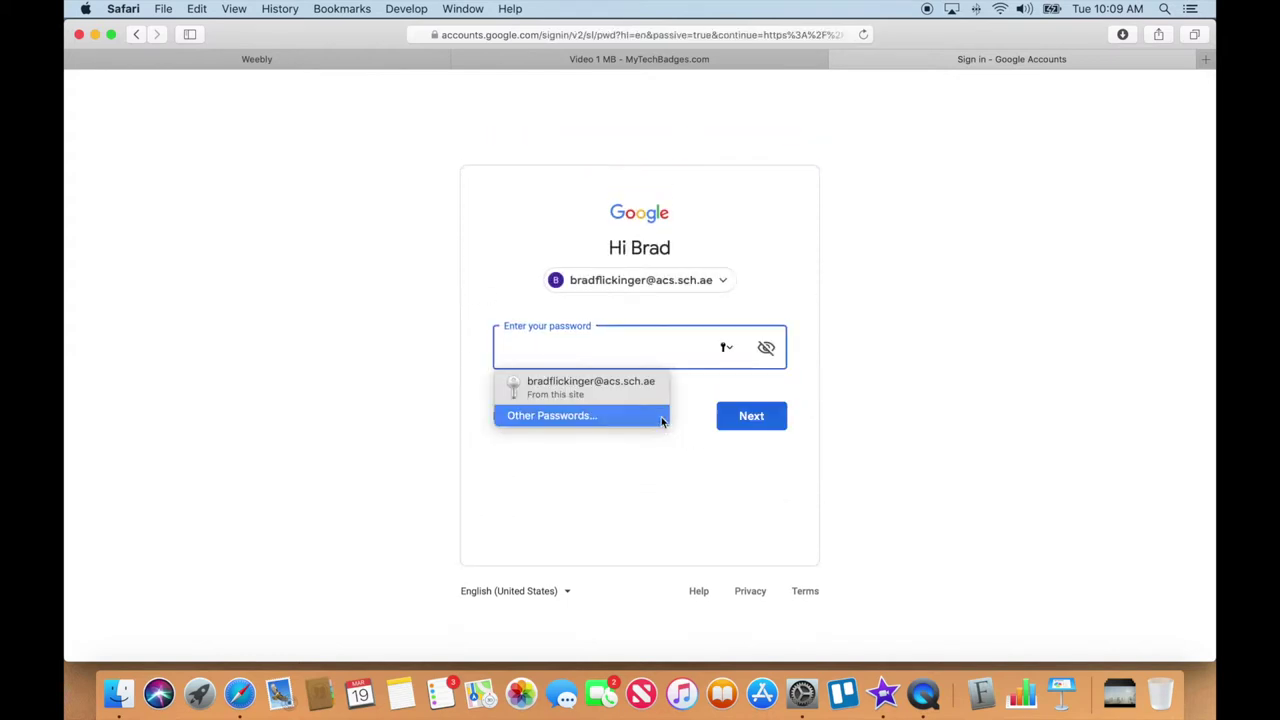
click(630, 400)
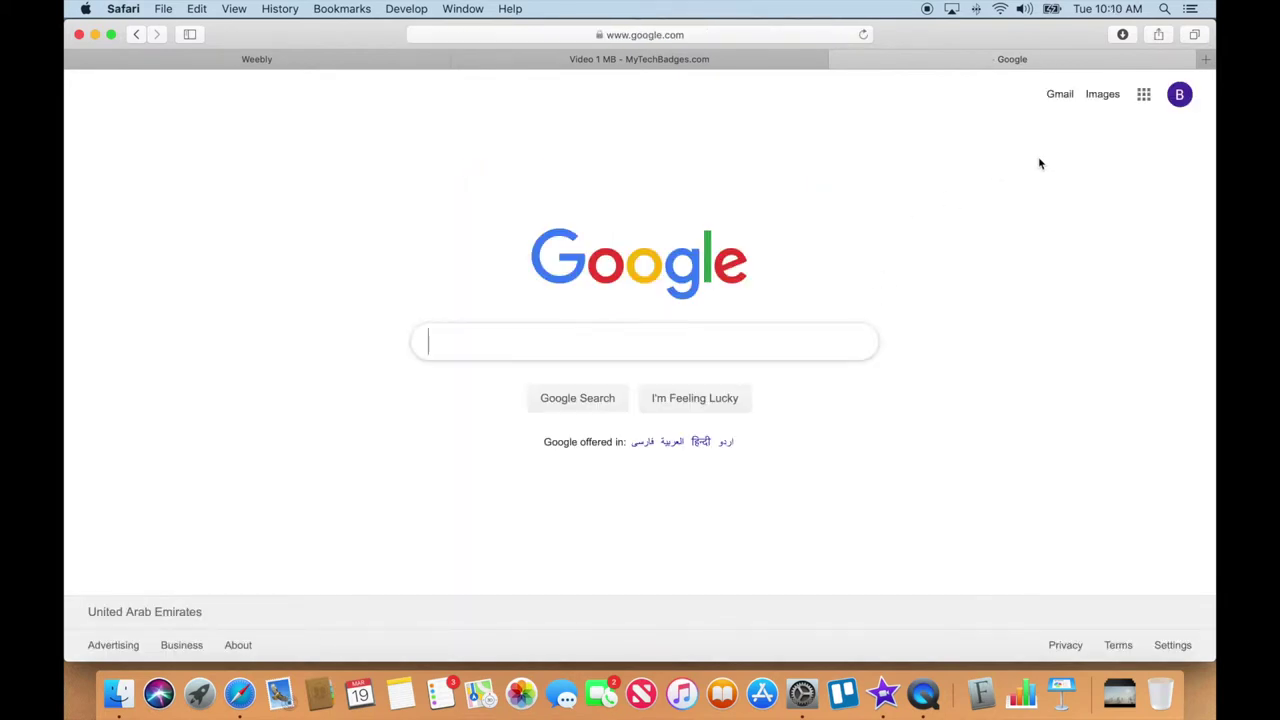
click(1144, 98)
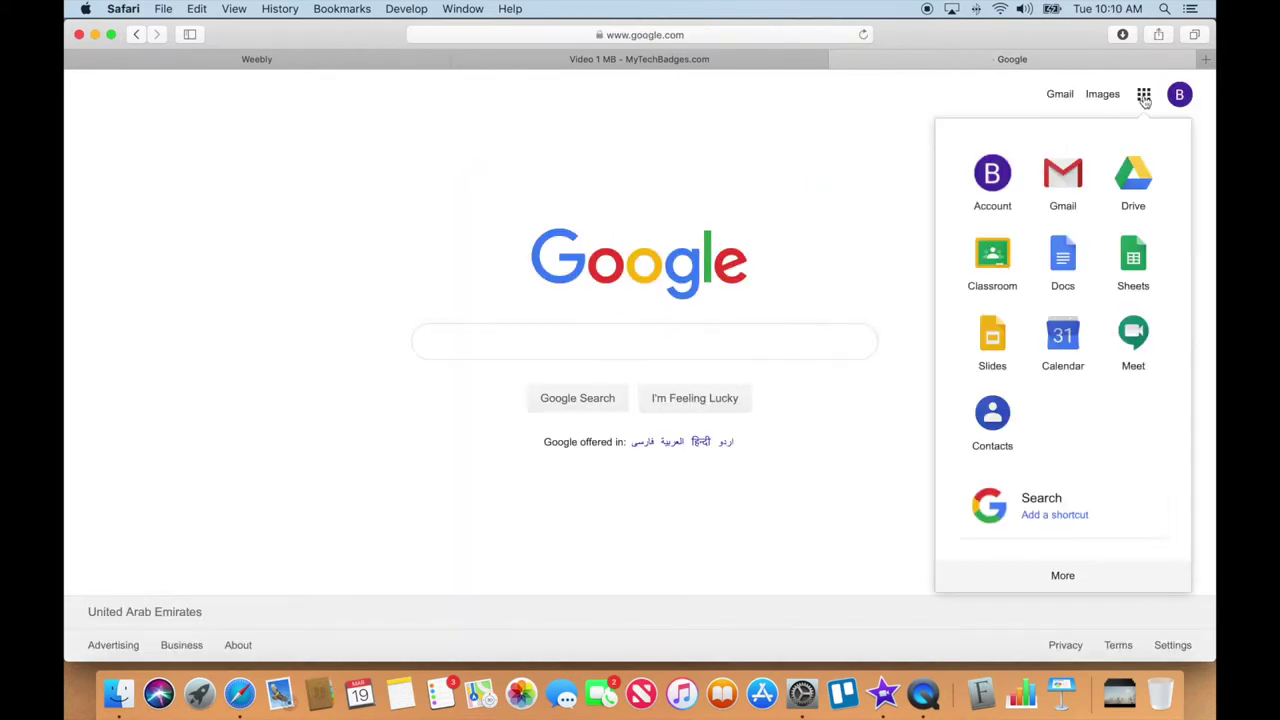
click(1133, 176)
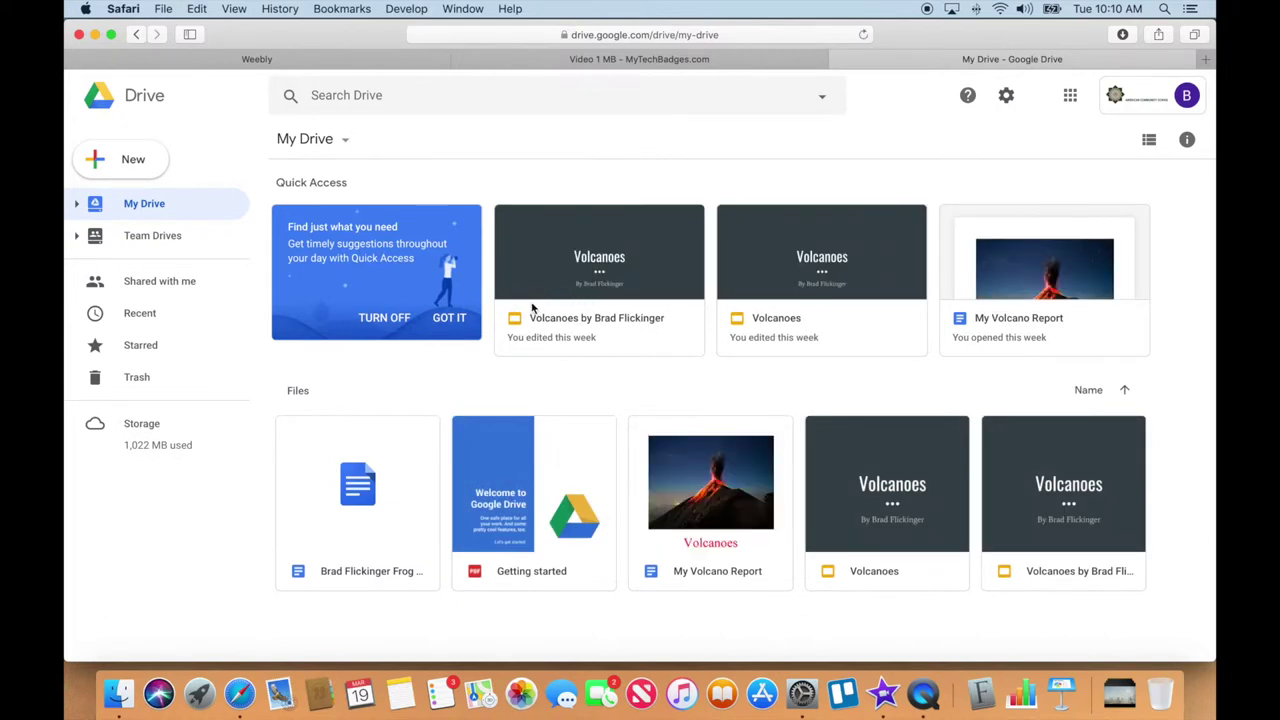
click(140, 165)
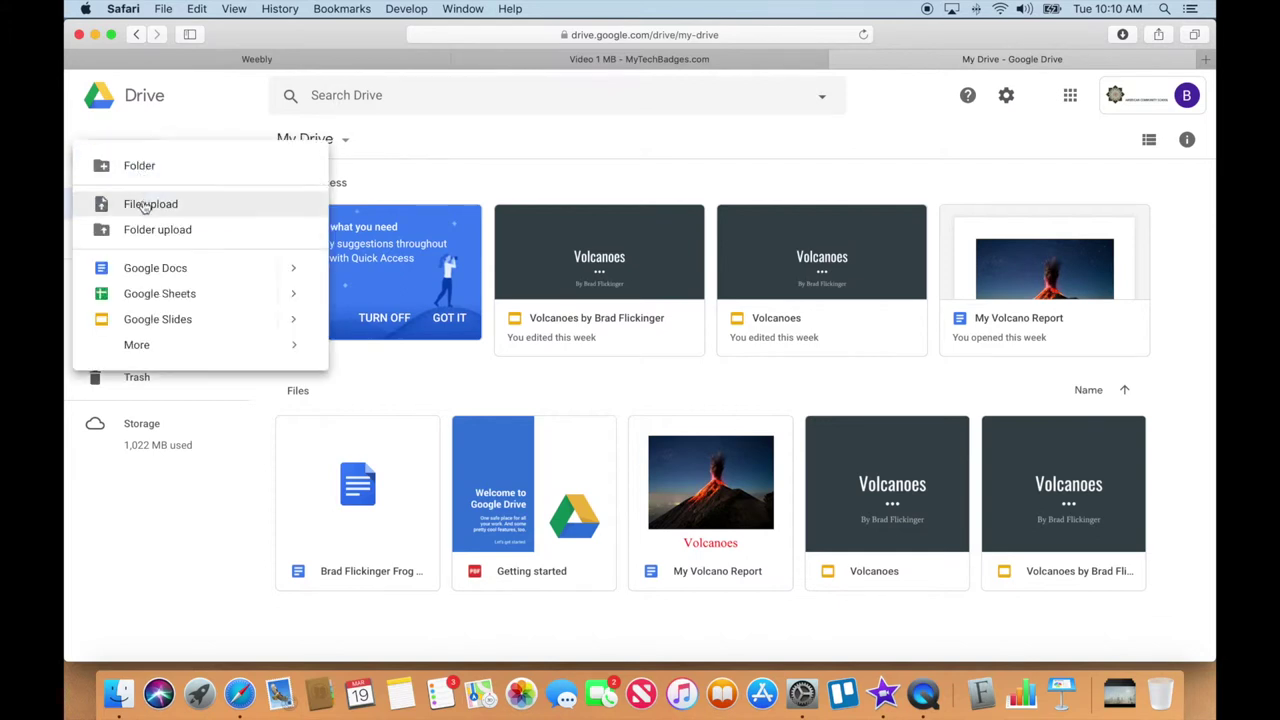
click(145, 205)
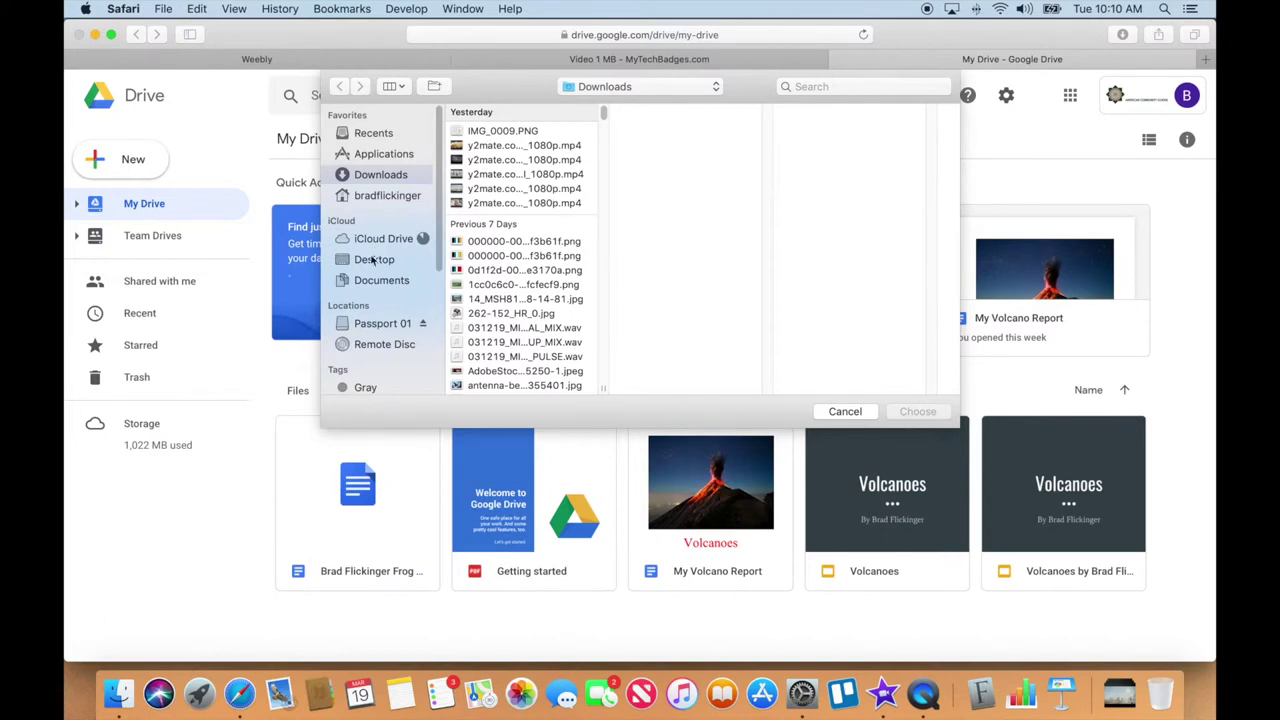
click(371, 263)
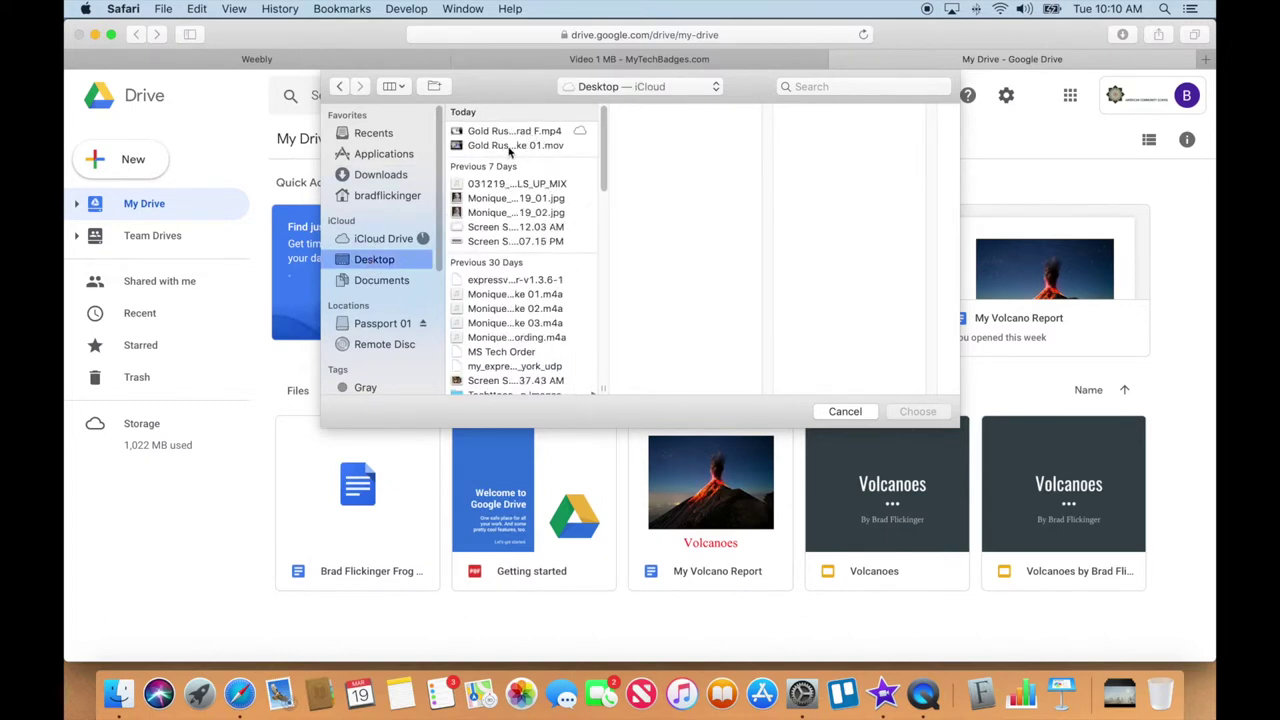
click(521, 146)
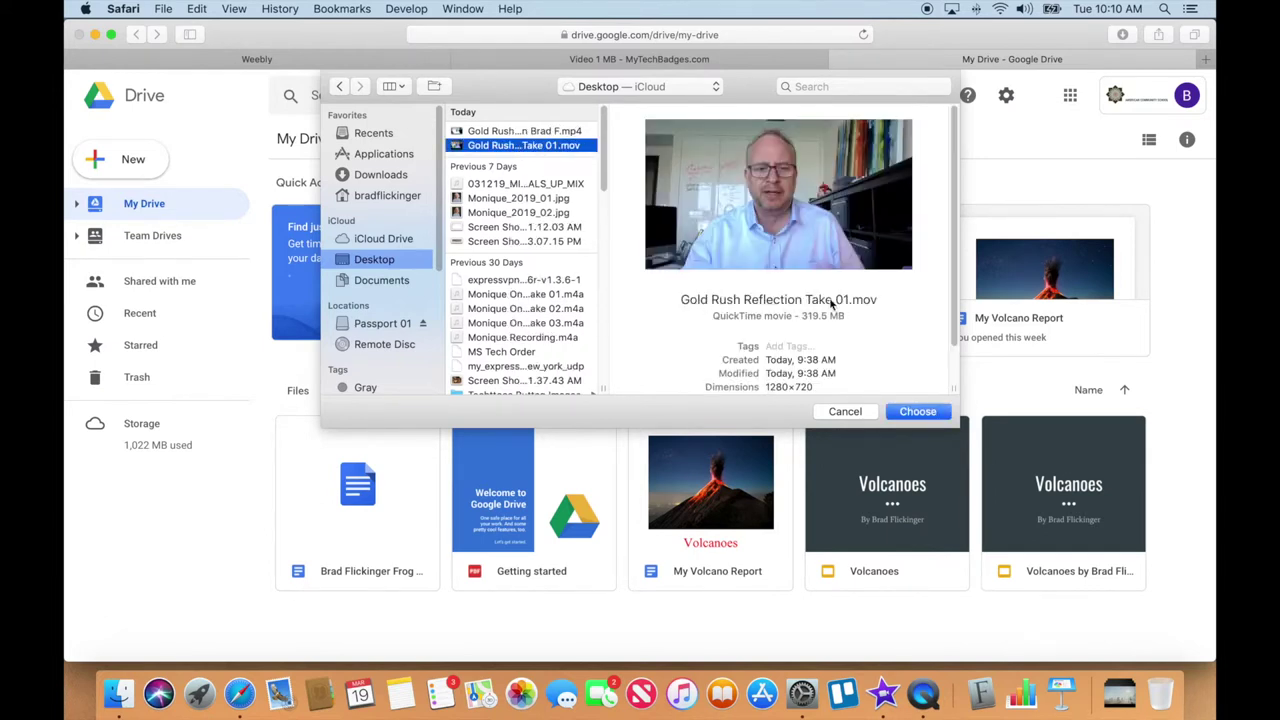
click(522, 131)
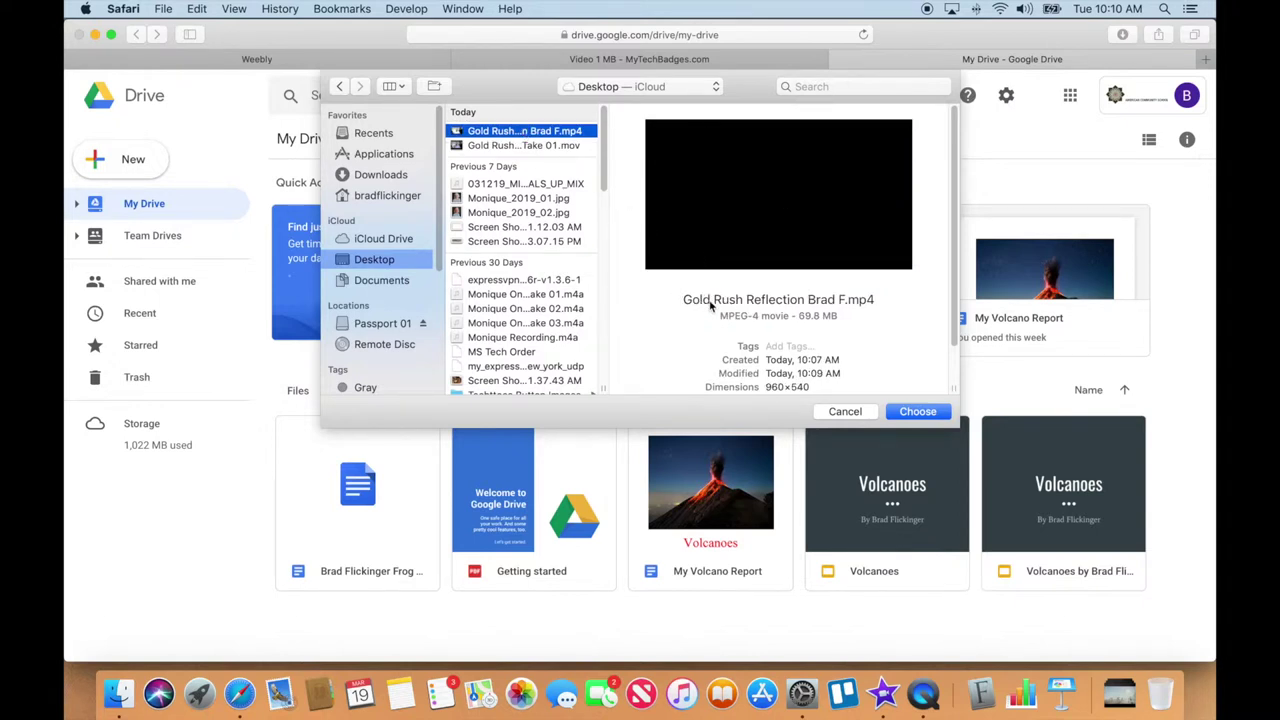
click(918, 412)
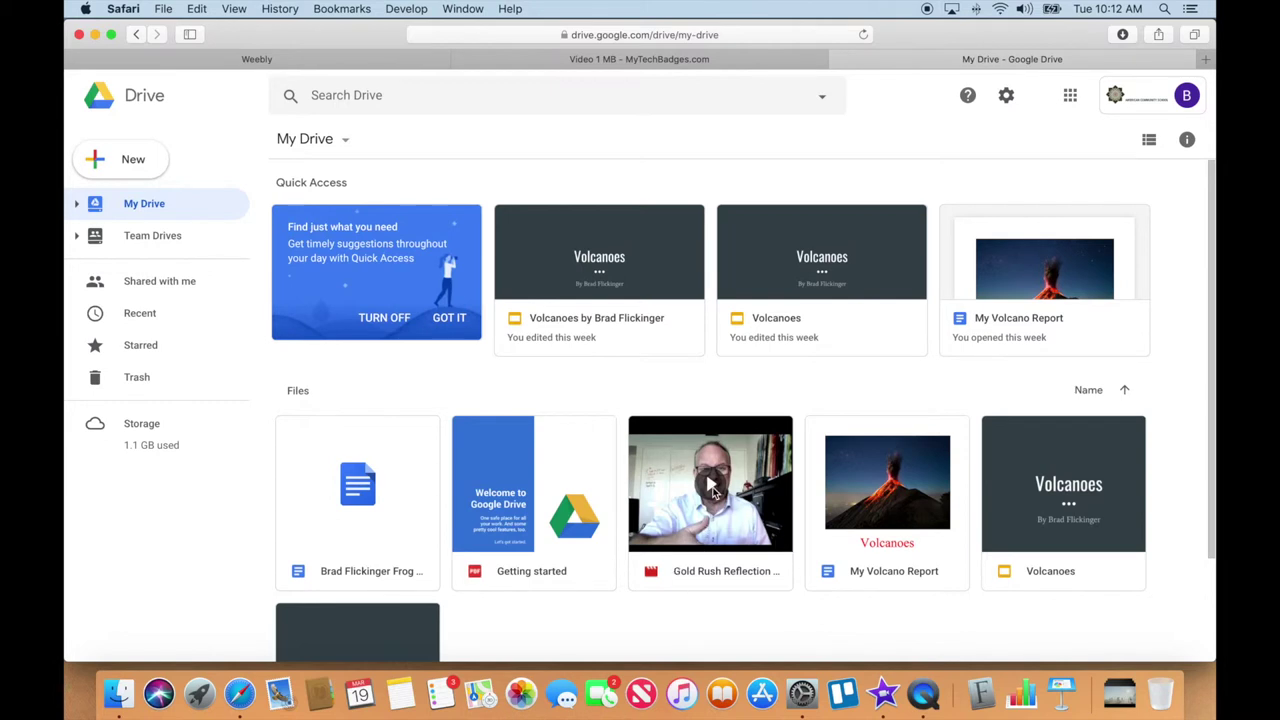
Preview the Gold Rush Reflection video, dismiss the comment tip, and show its More actions menu
click(726, 515)
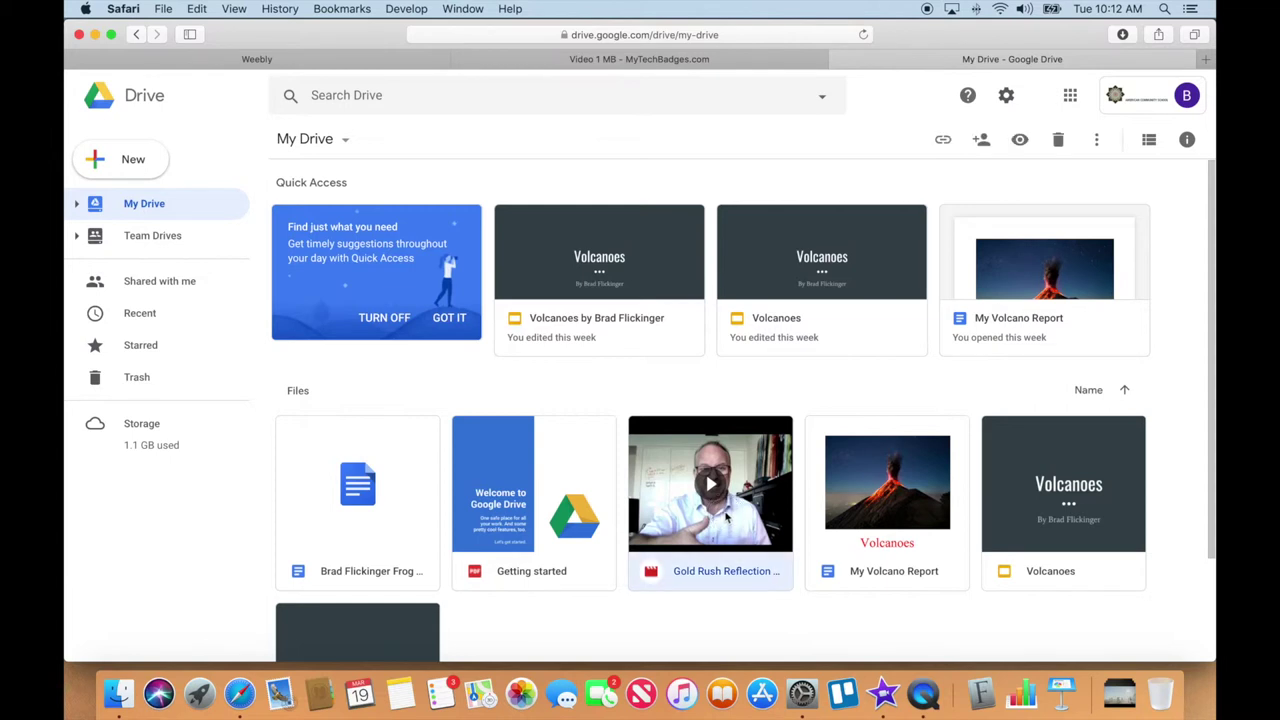
double_click(762, 577)
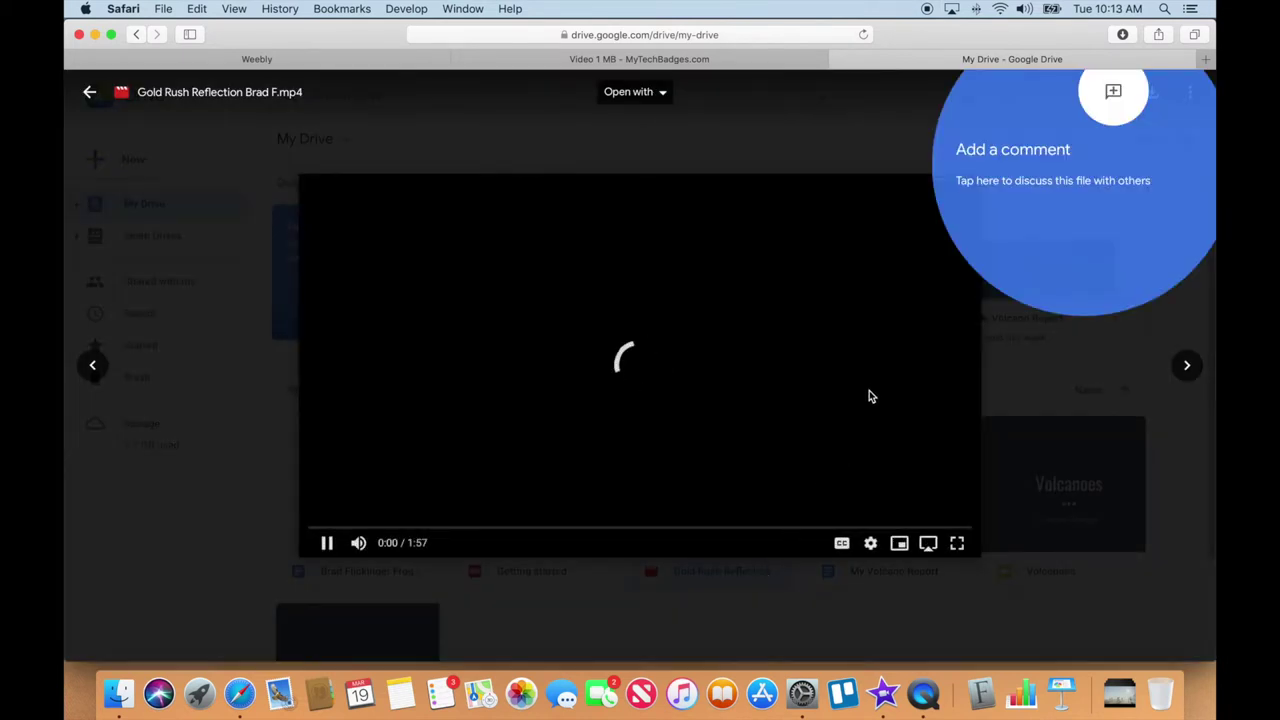
mouse_move(1113, 91)
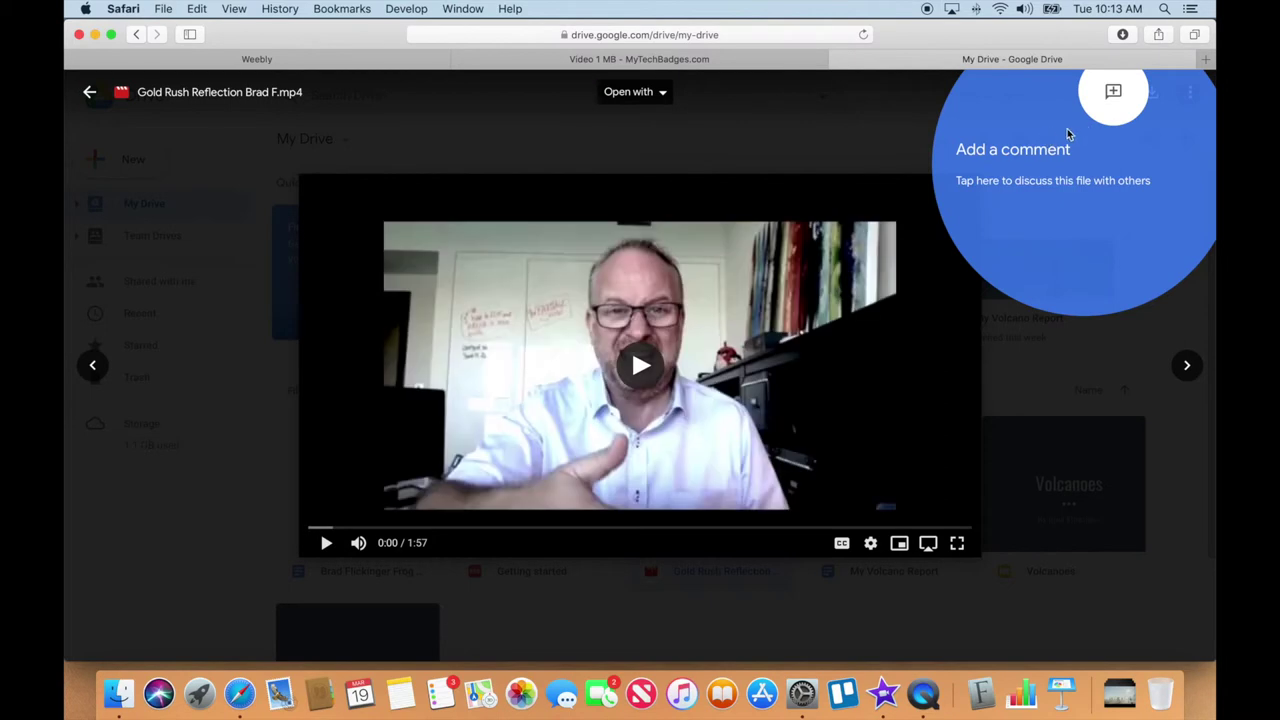
click(899, 122)
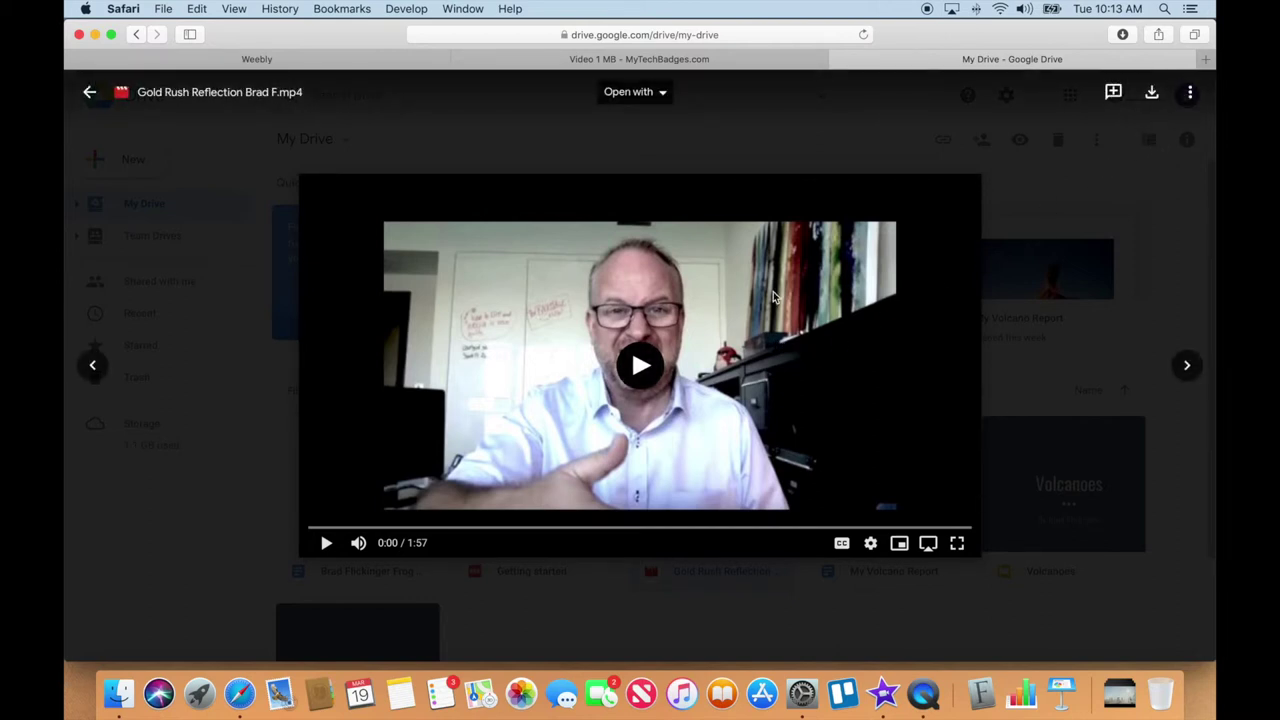
click(1190, 94)
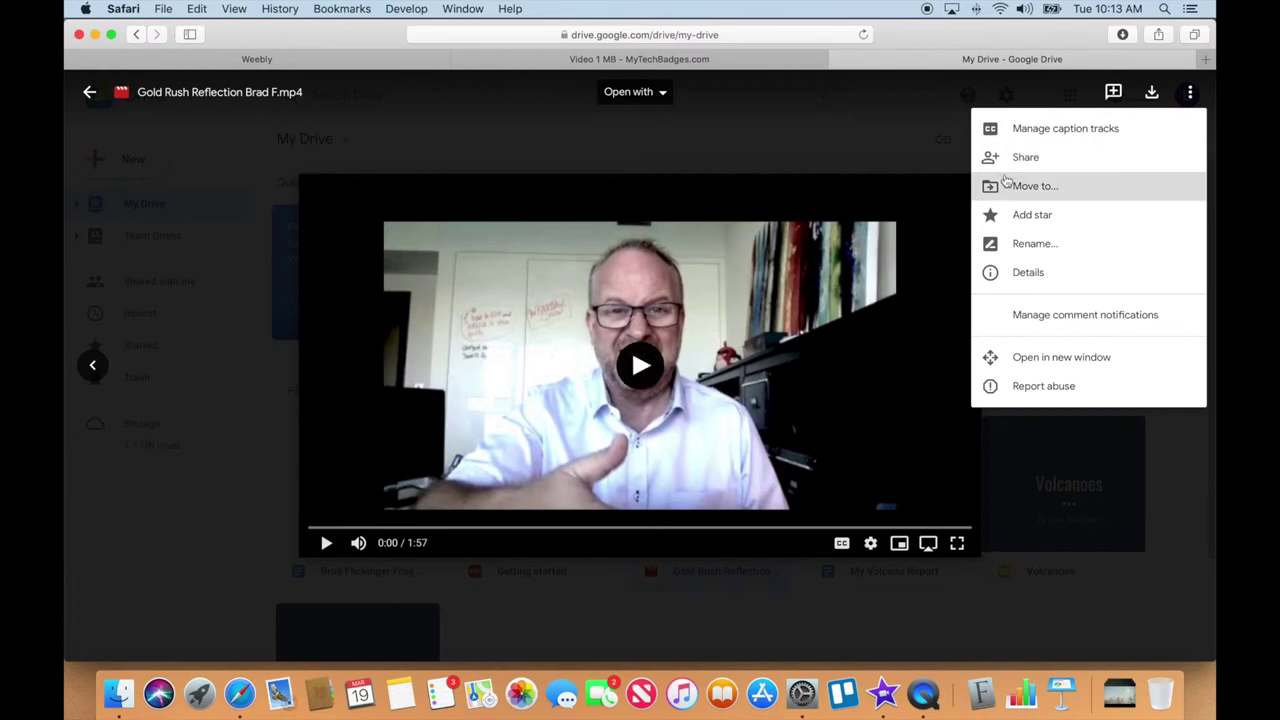
Turn on link sharing for the video and choose Public on the web in the full options
click(1034, 163)
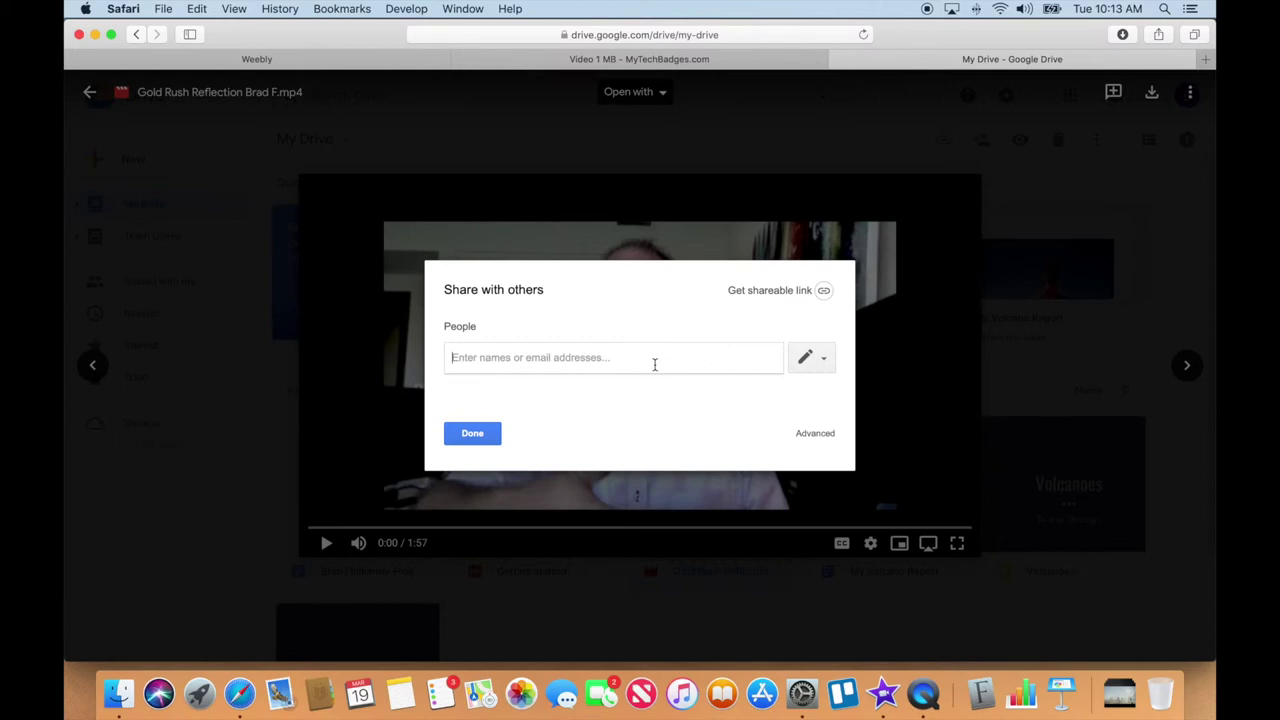
click(790, 291)
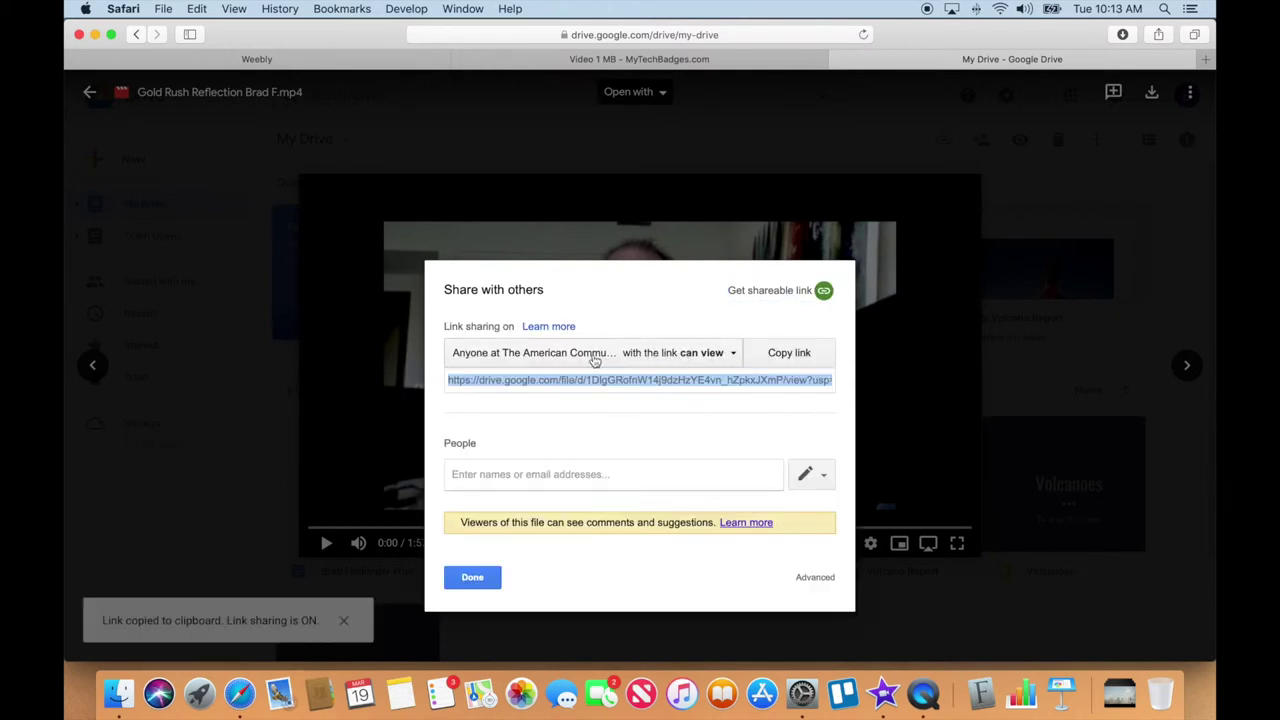
click(668, 356)
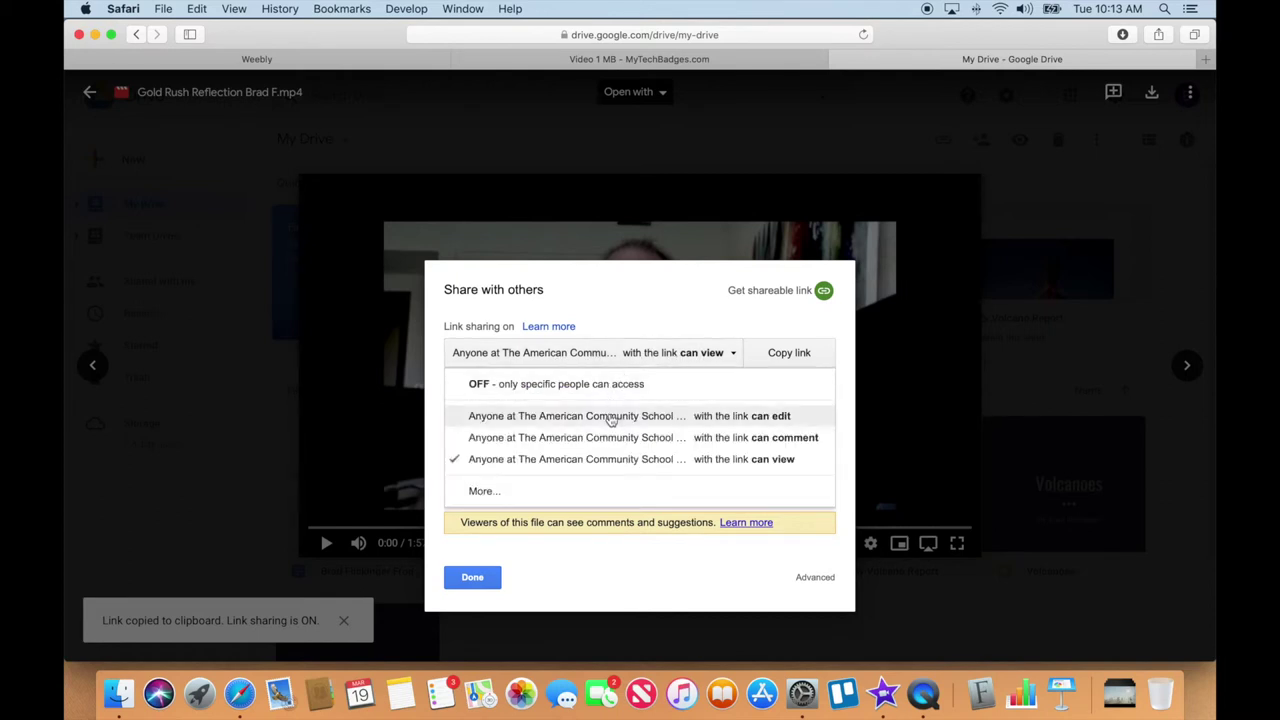
click(483, 491)
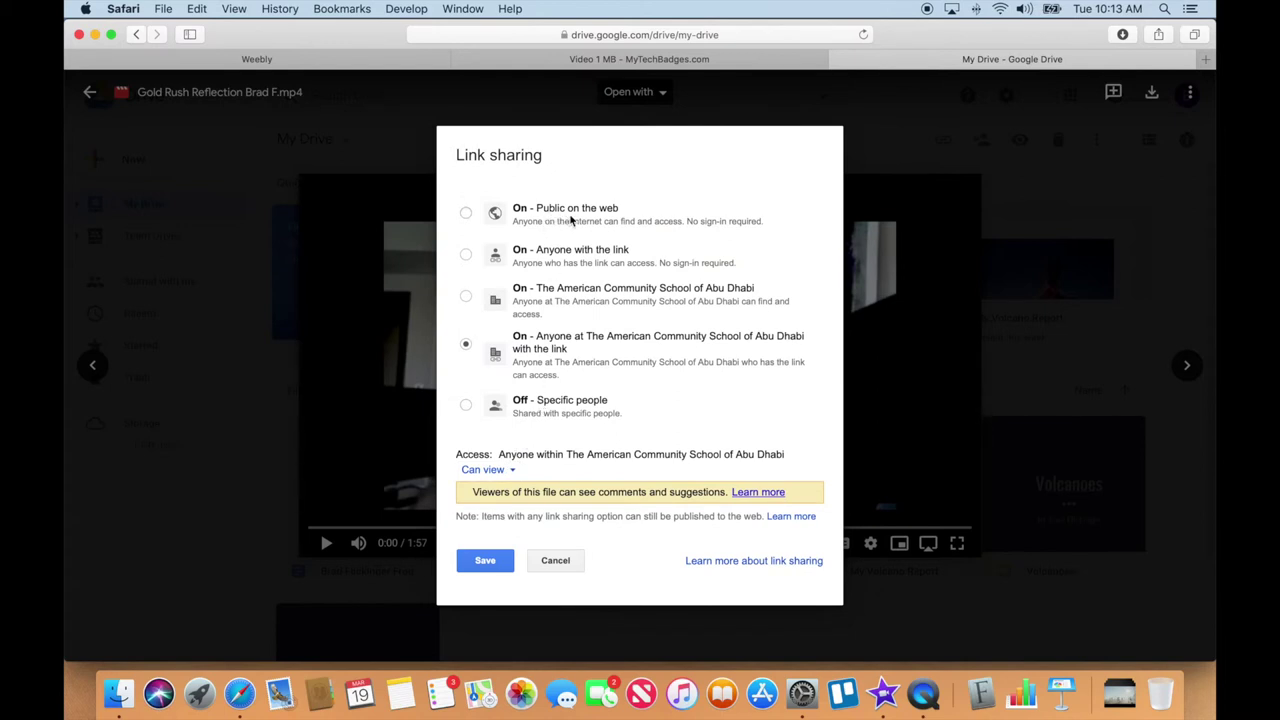
click(466, 213)
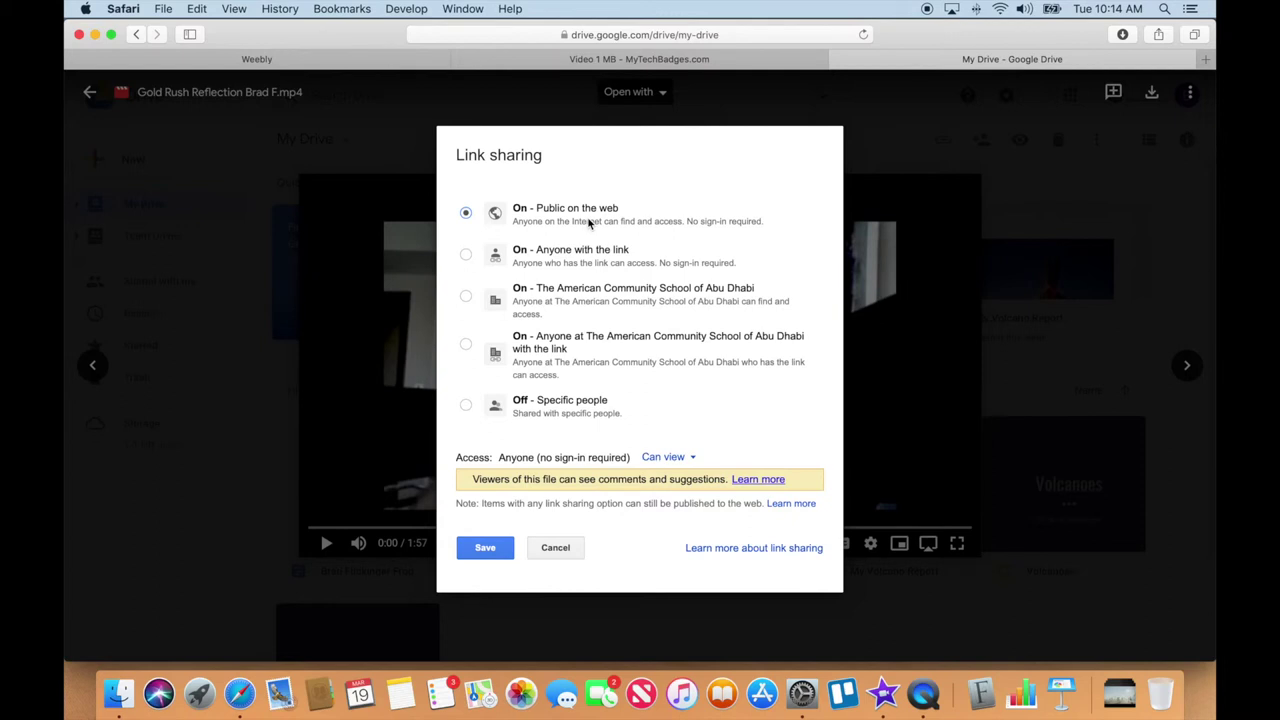
Set link access to On - Public on the web, save it, and copy the video's link
click(560, 548)
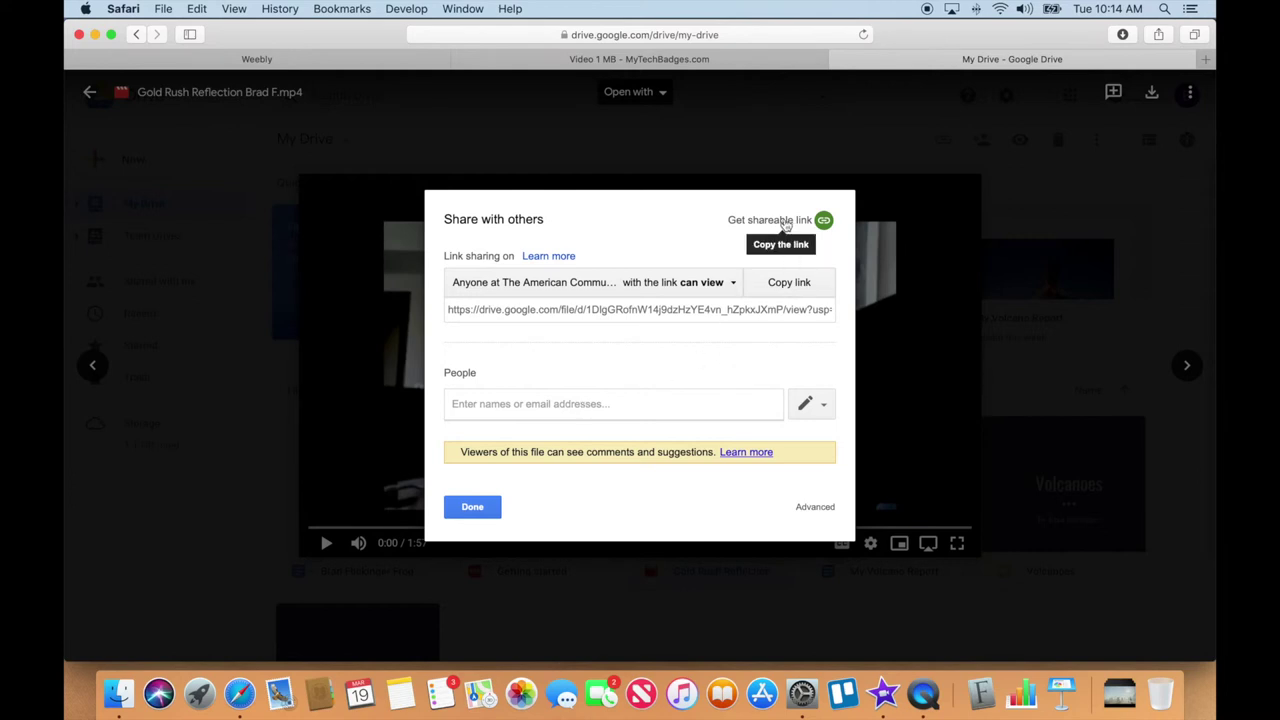
click(697, 282)
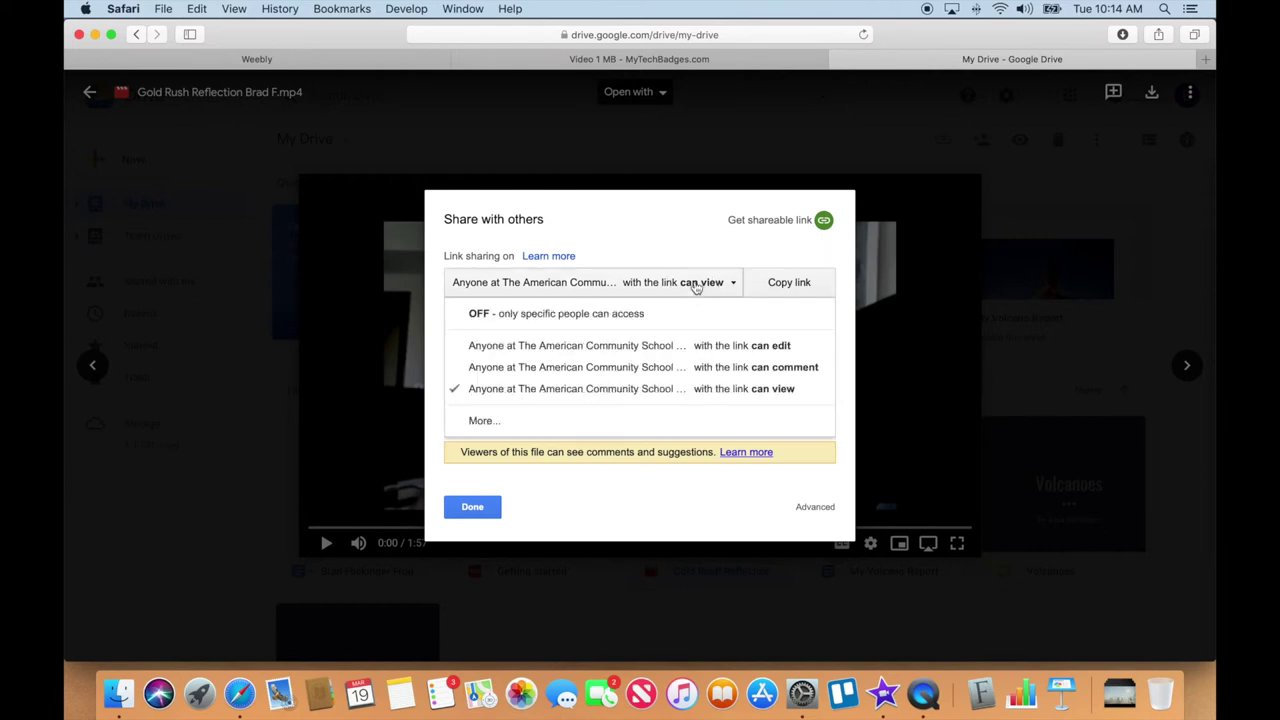
click(480, 422)
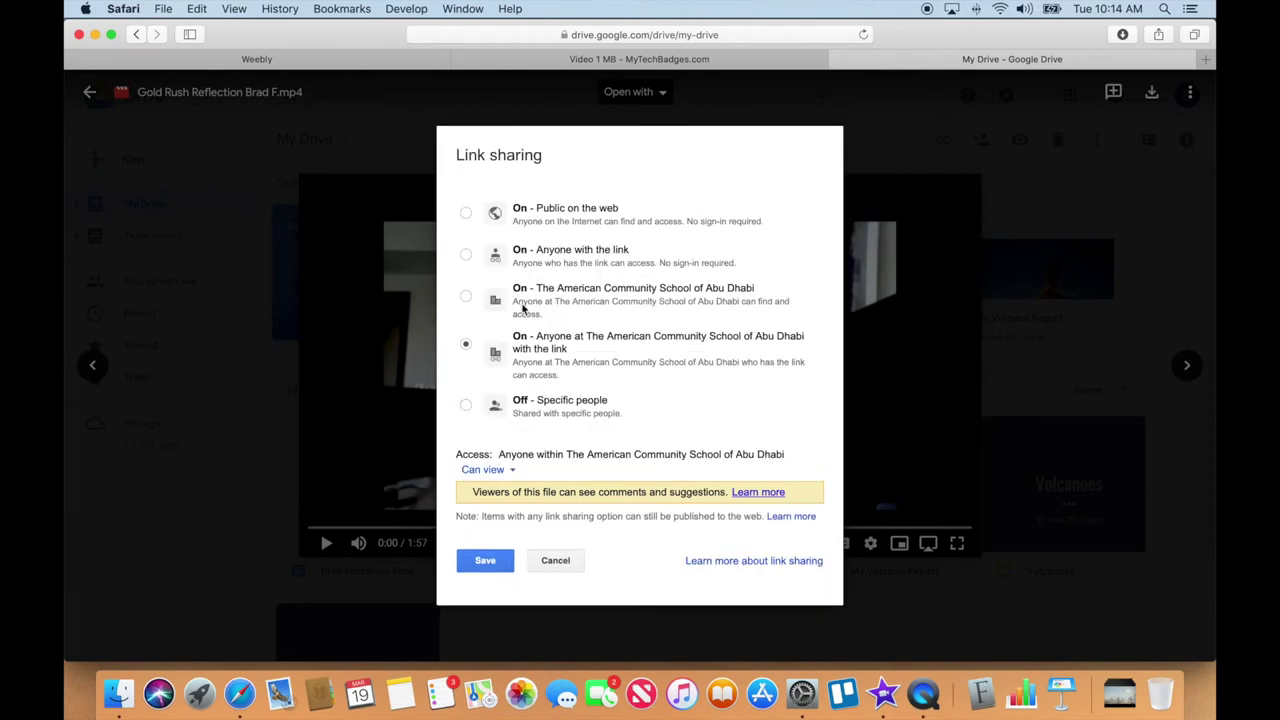
click(465, 213)
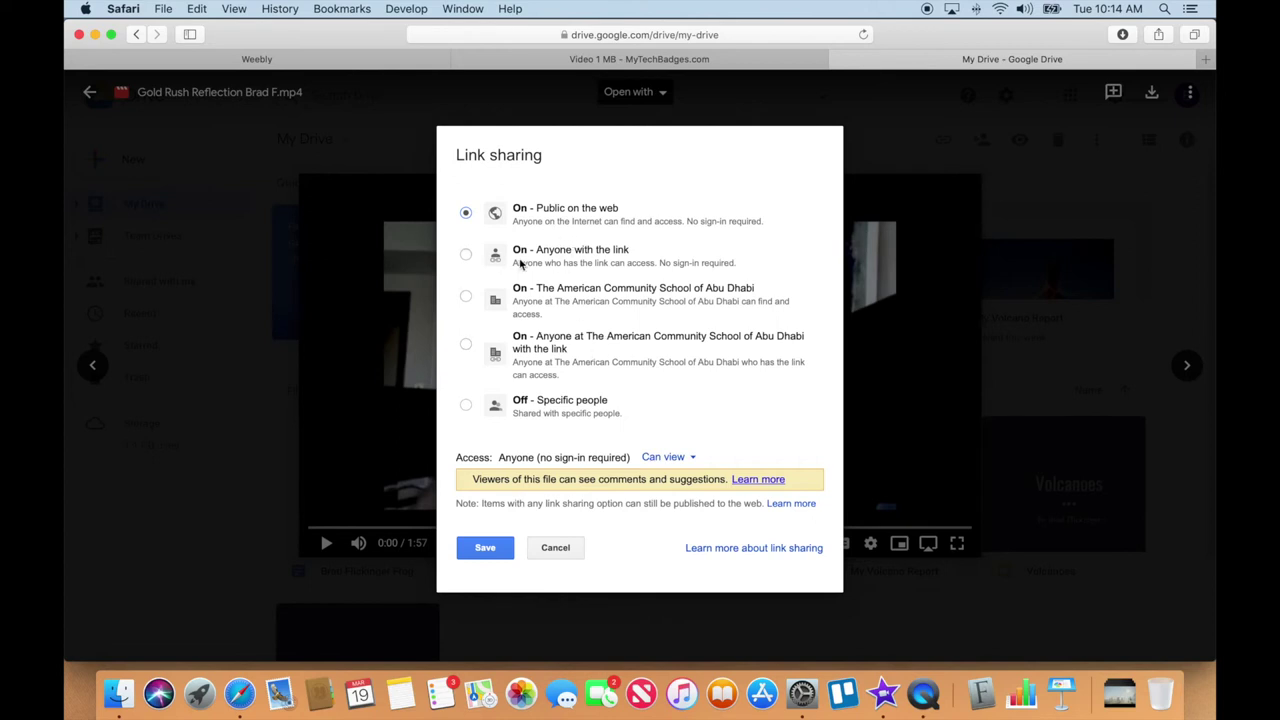
click(495, 548)
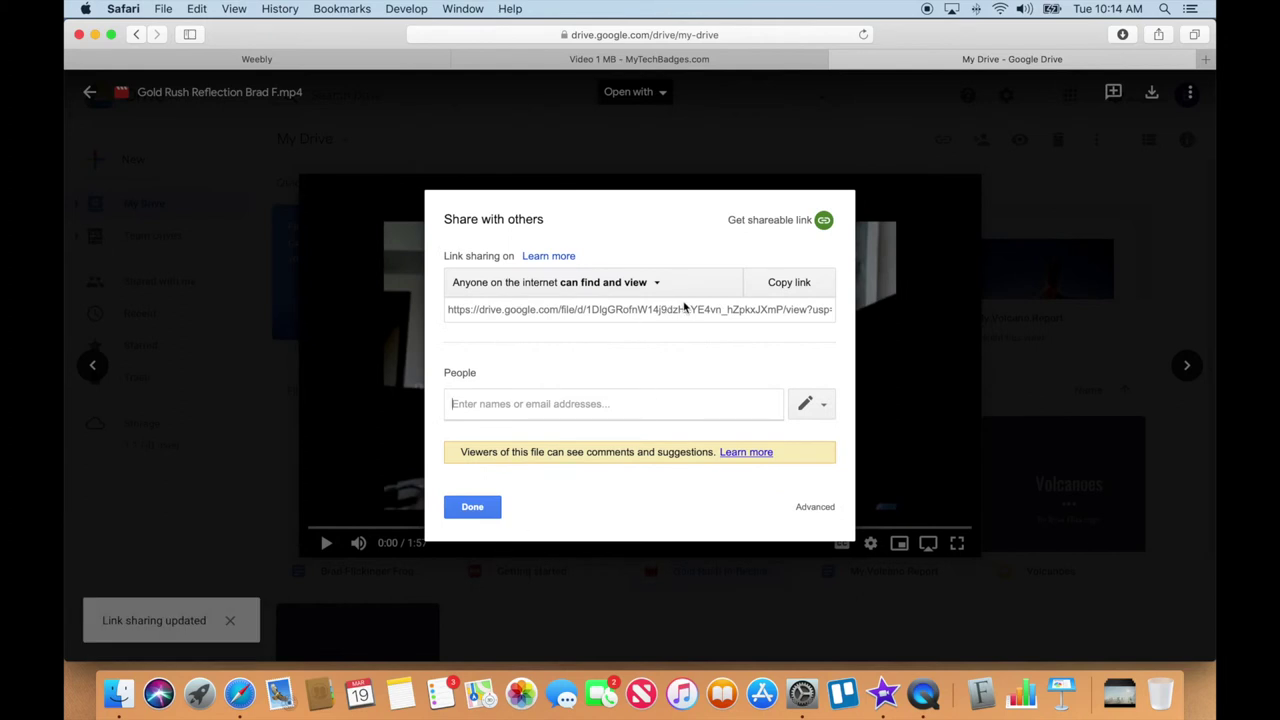
click(783, 286)
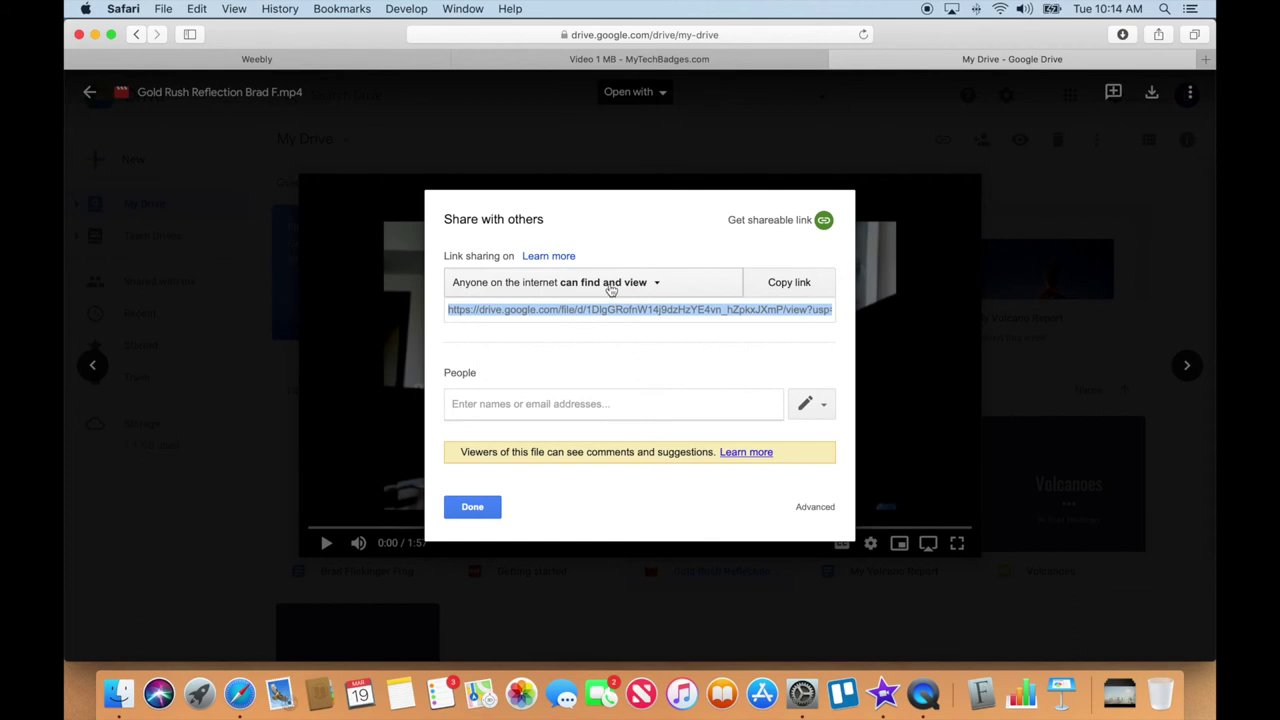
Keep access as Anyone on the internet can find and view, and close the sharing settings
click(611, 287)
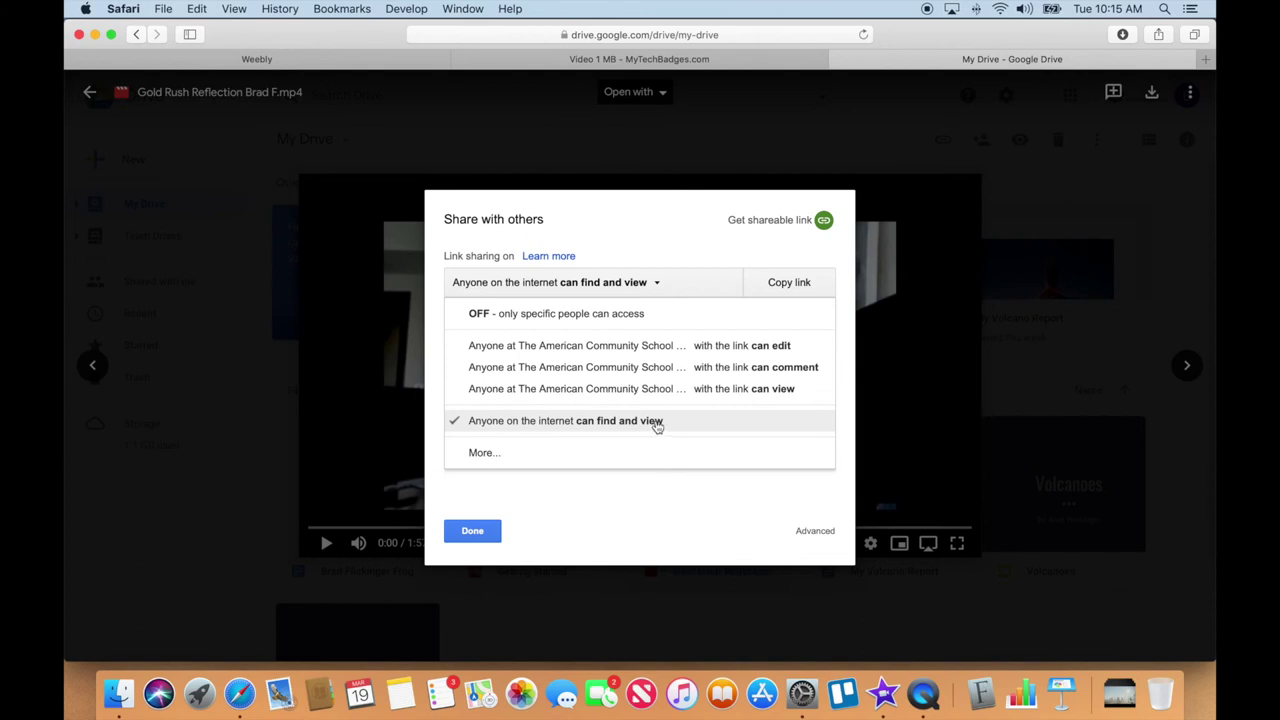
click(488, 537)
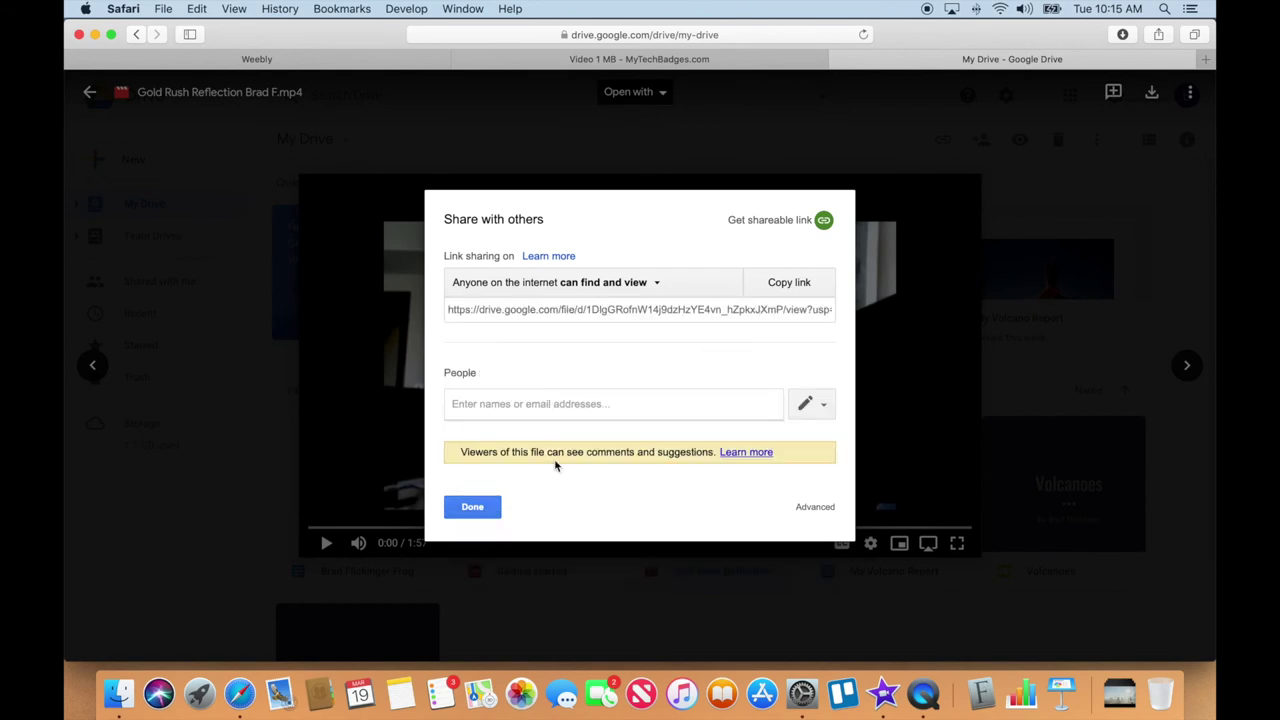
click(474, 507)
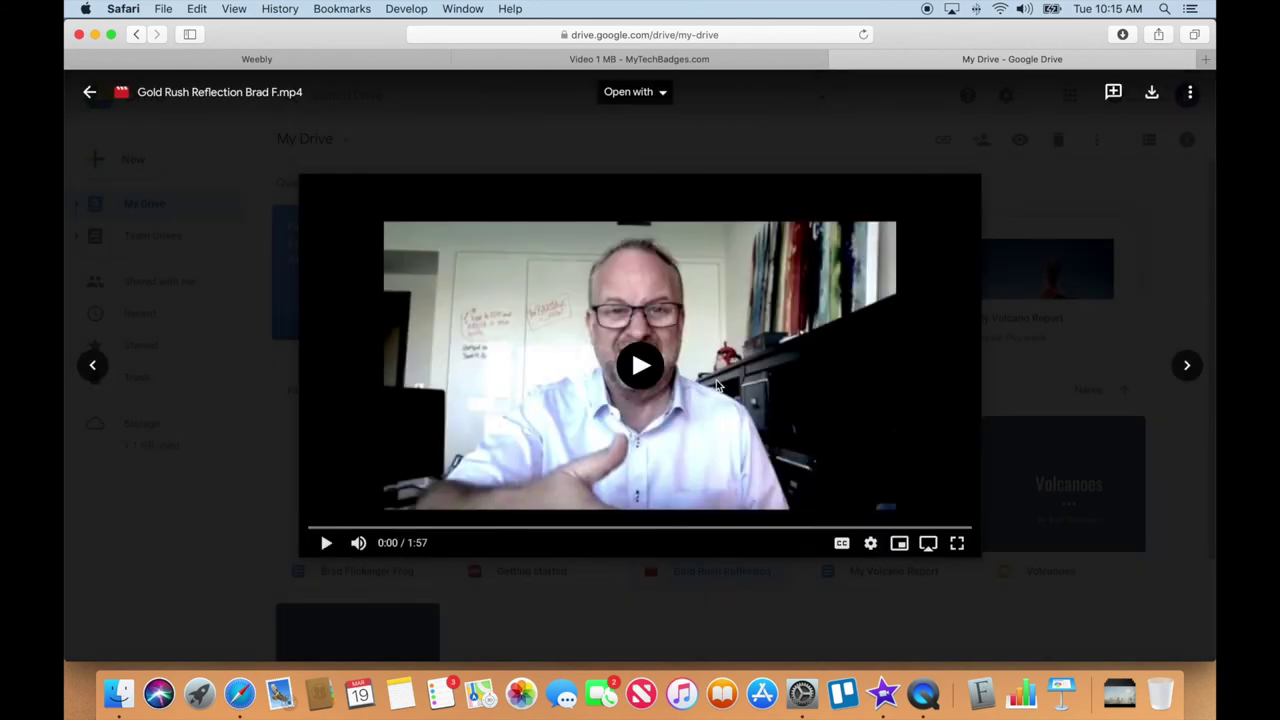
Check the video's sharing settings, then return to the My Drive file list
click(1193, 94)
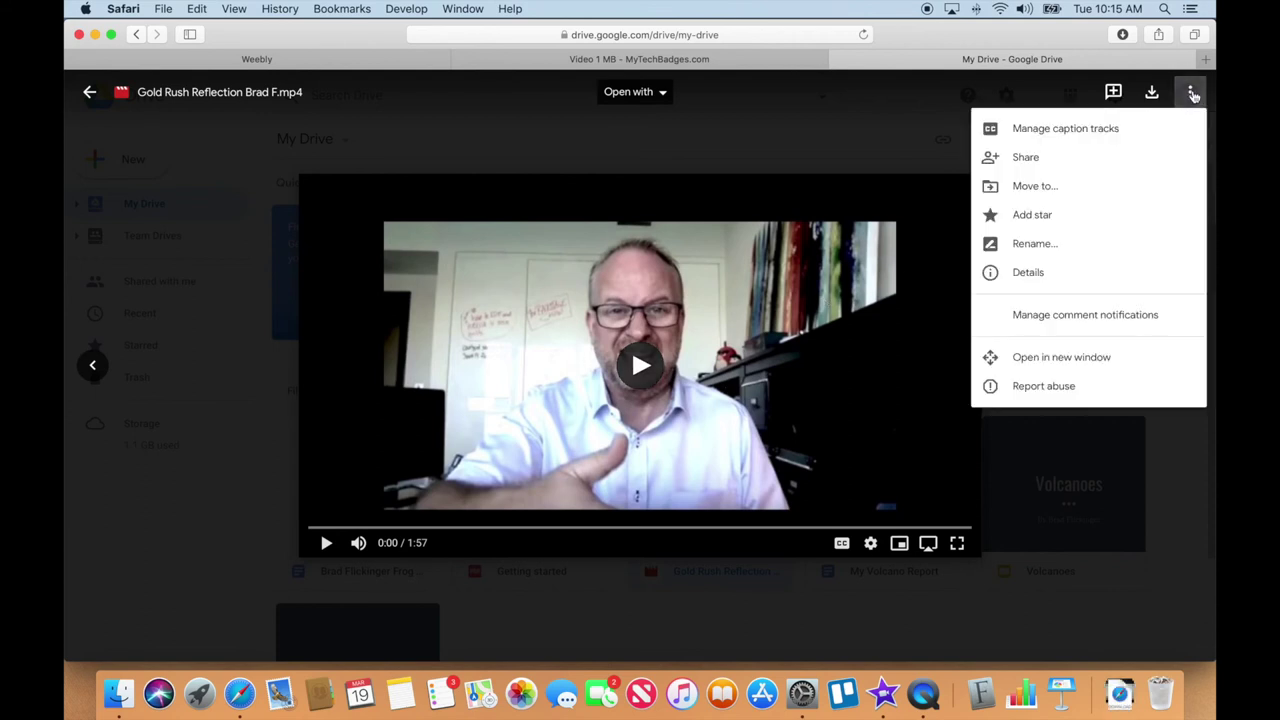
click(1057, 162)
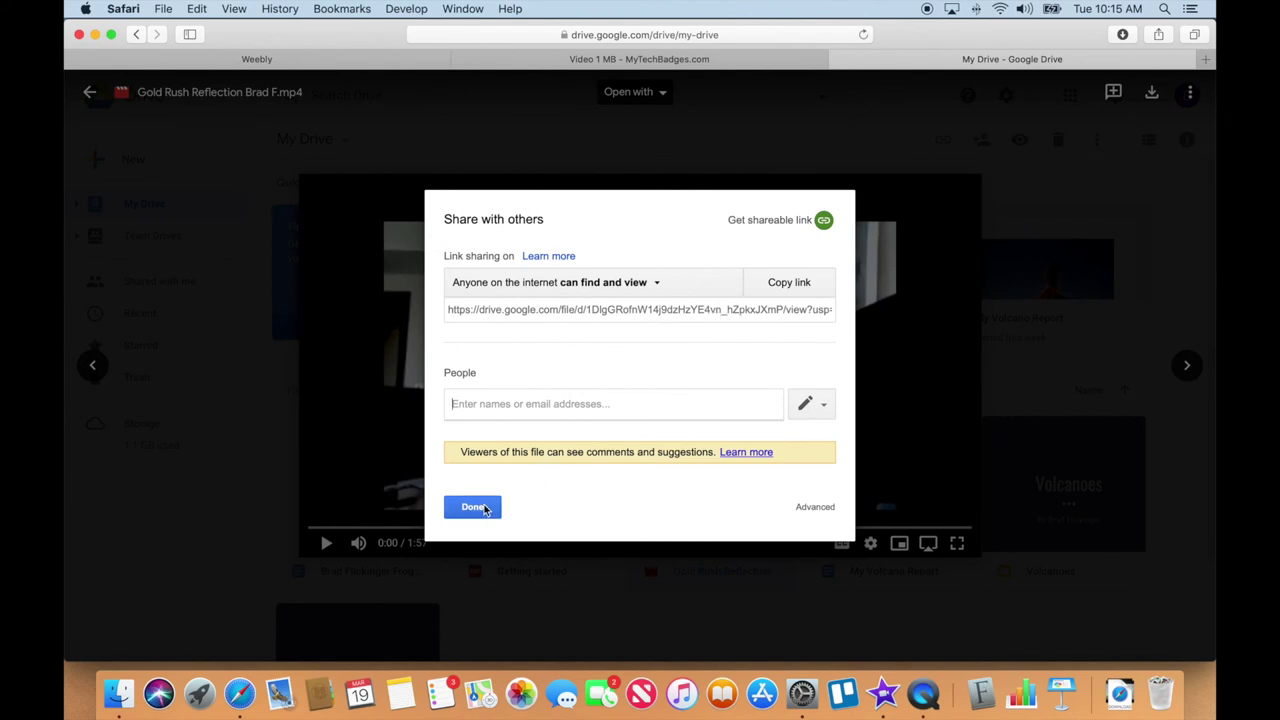
click(484, 509)
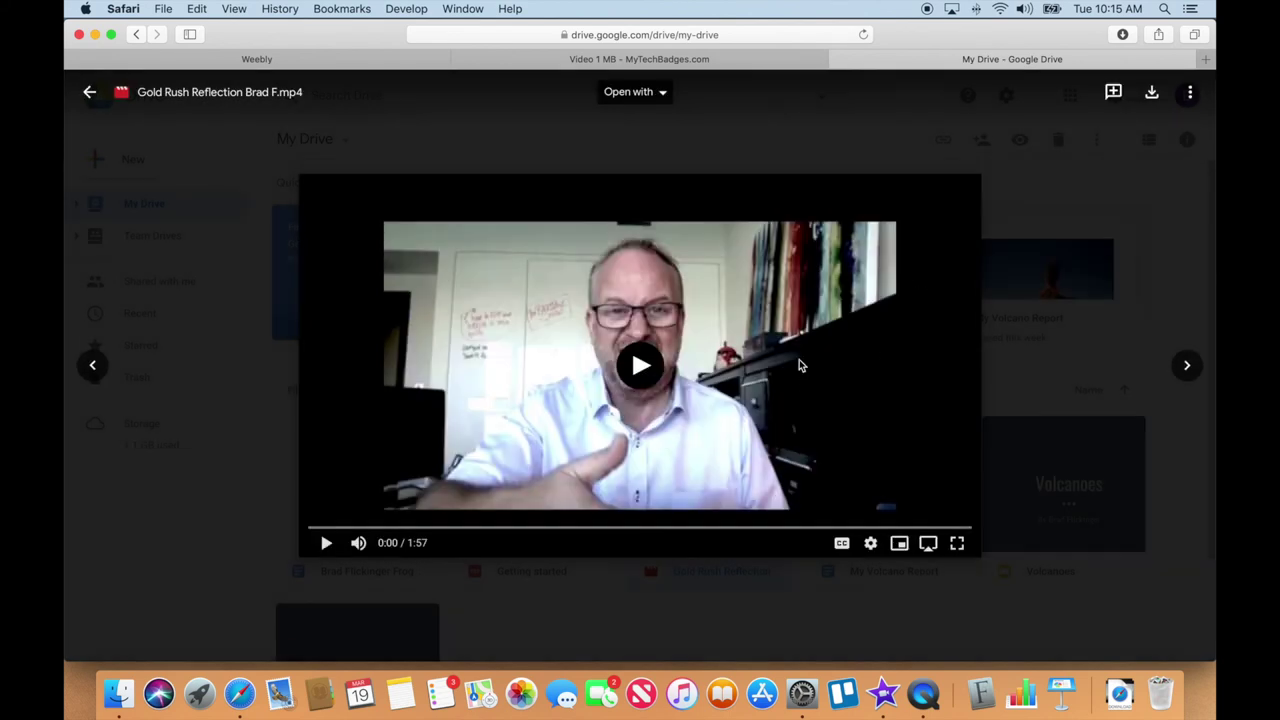
click(89, 91)
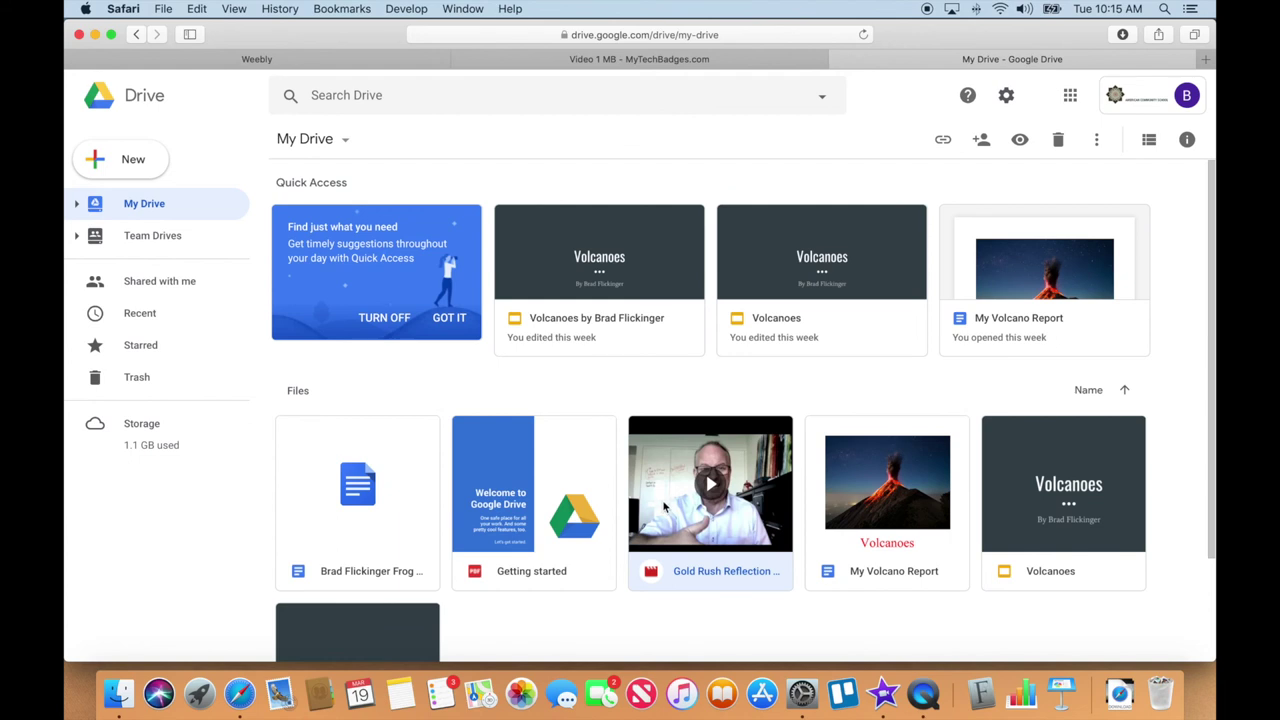
Reopen the Gold Rush Reflection video and select its shareable link in the Share dialog
double_click(741, 527)
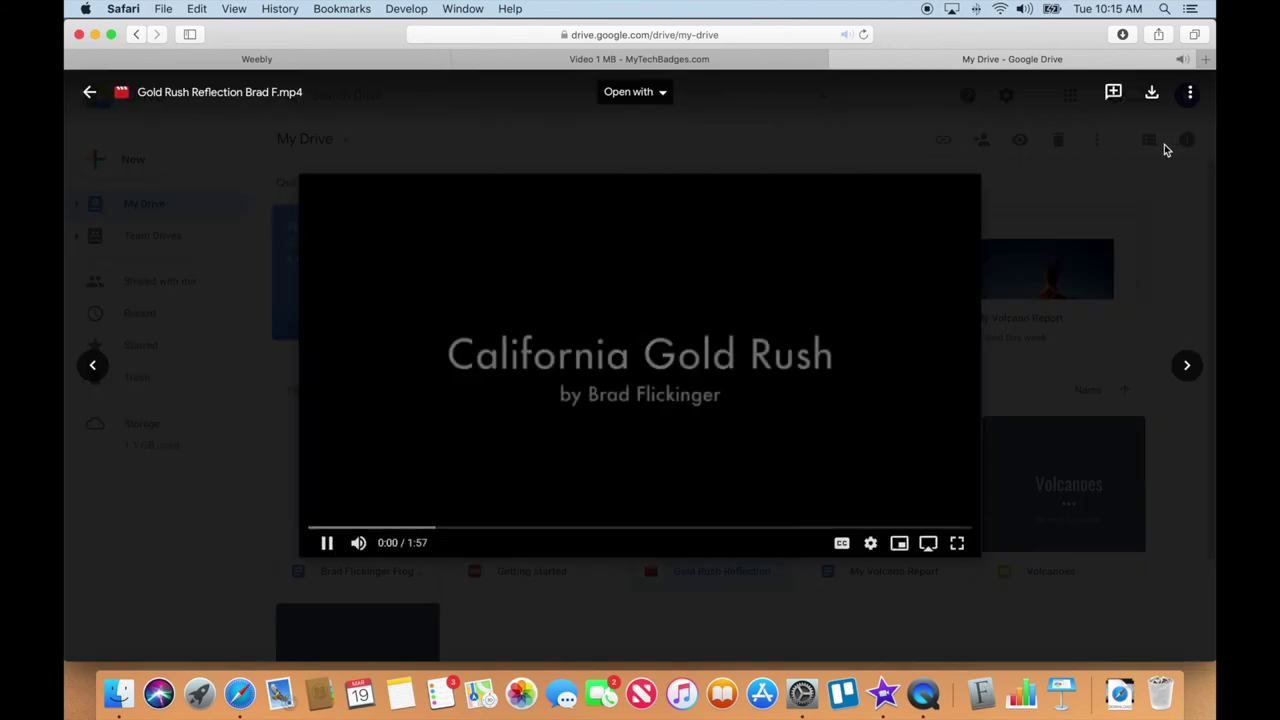
click(1190, 92)
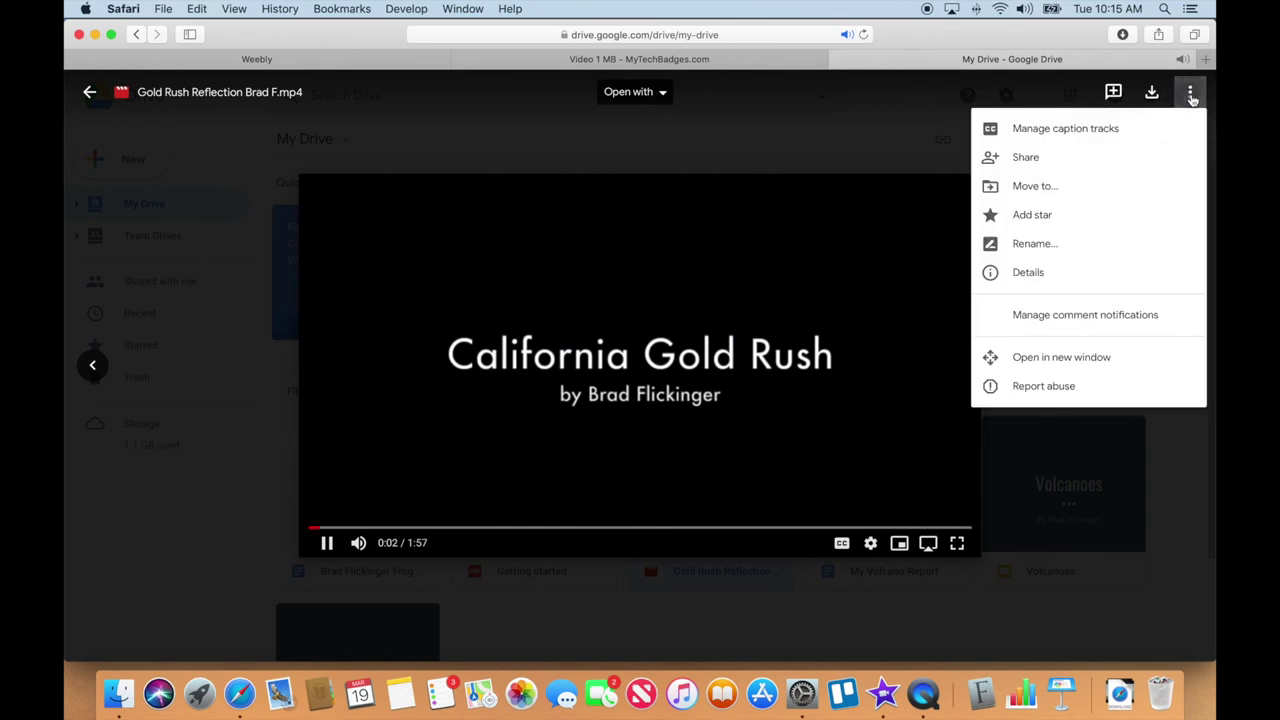
click(1087, 163)
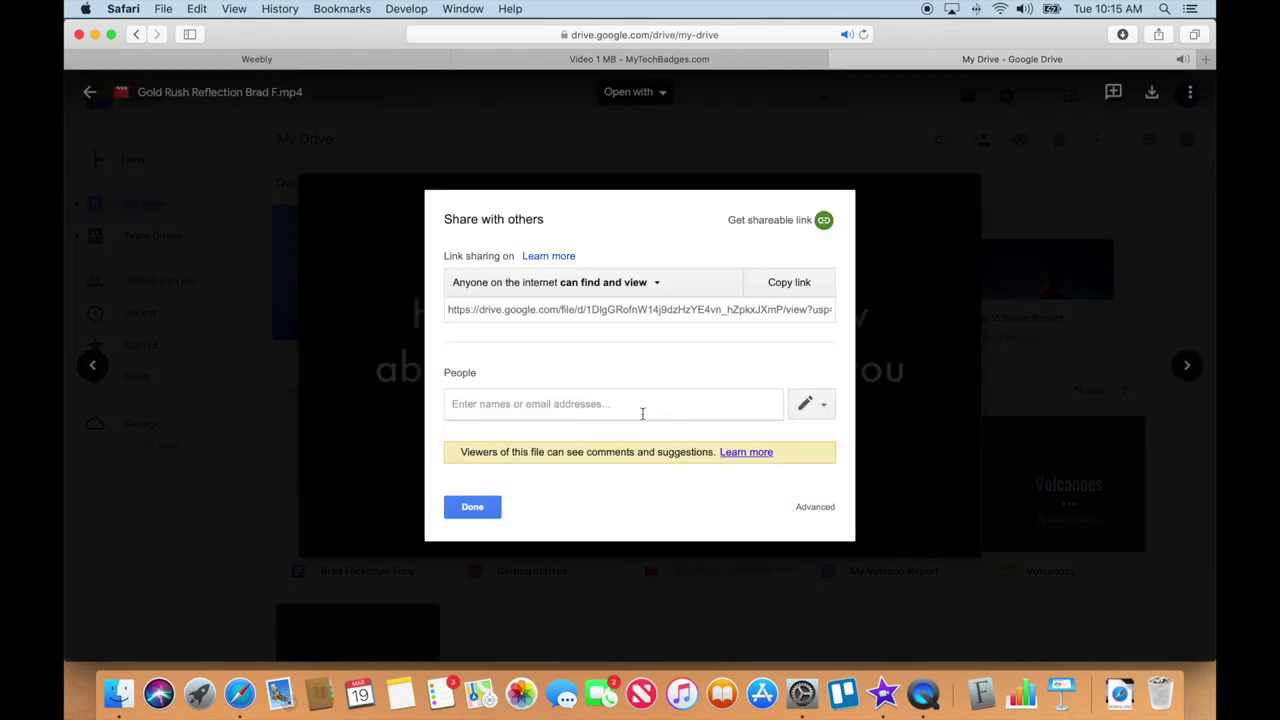
click(597, 317)
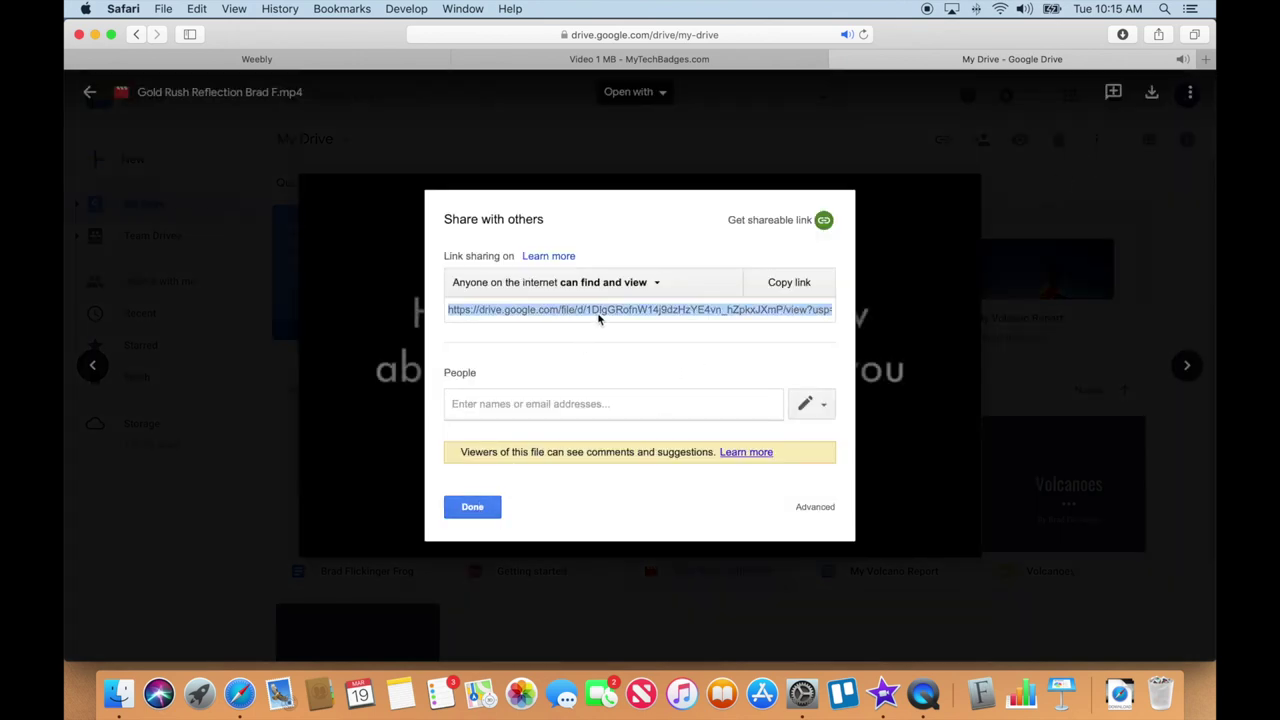